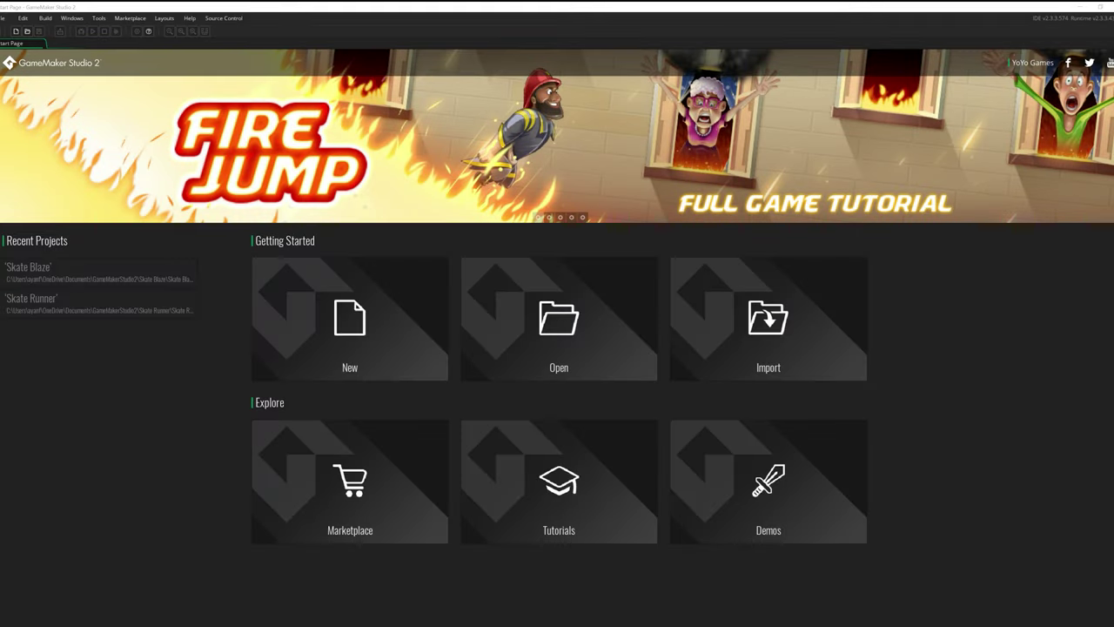
Create a new Drag and Drop project named Skate Runner in the My Games folder.
left_click(350, 323)
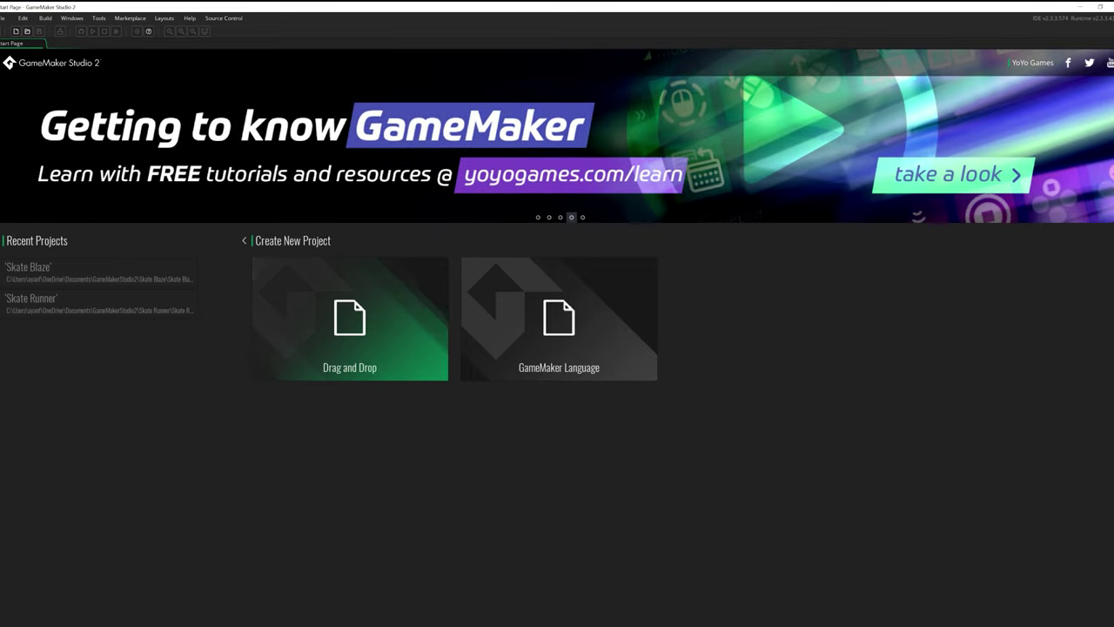
left_click(313, 261)
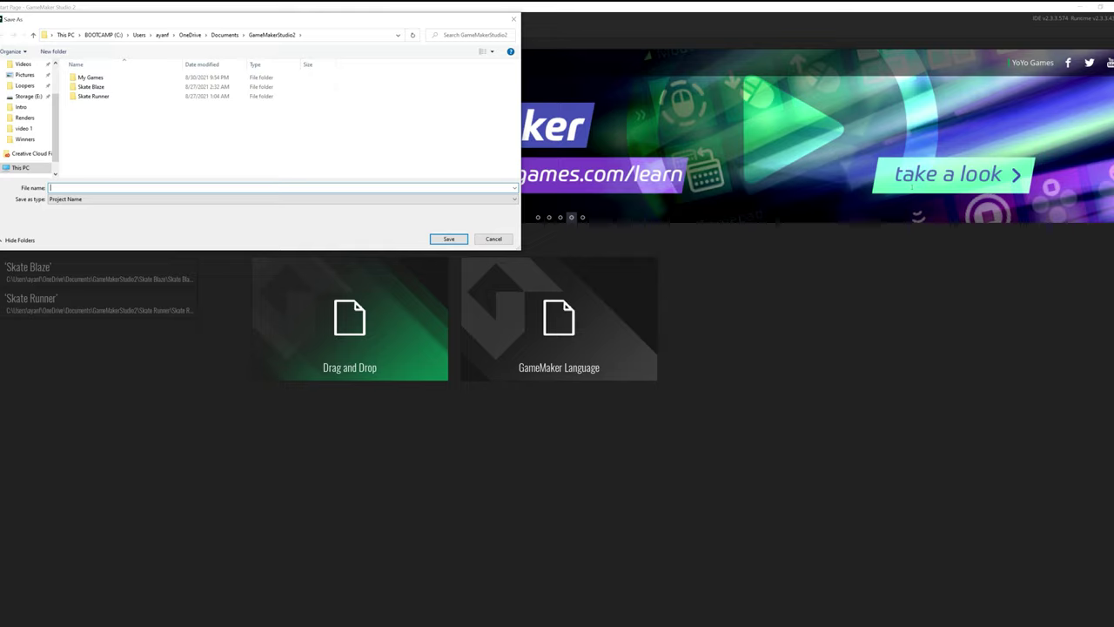
double_click(91, 77)
type("Skate Run")
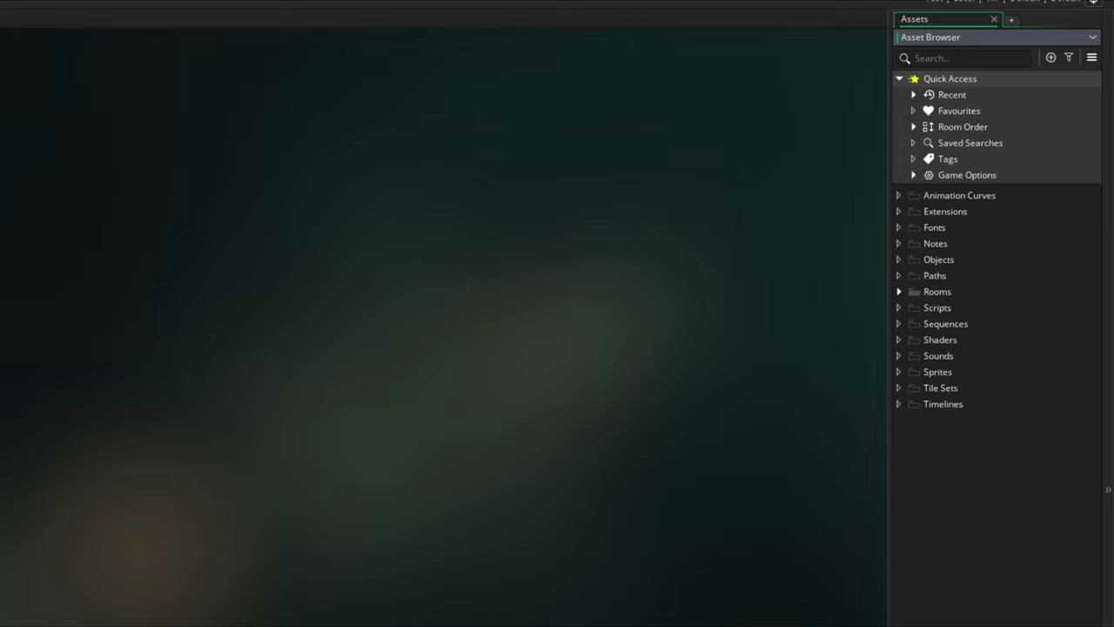
Create a sprite named spr_background in the Sprites group.
left_click(948, 371)
right_click(948, 372)
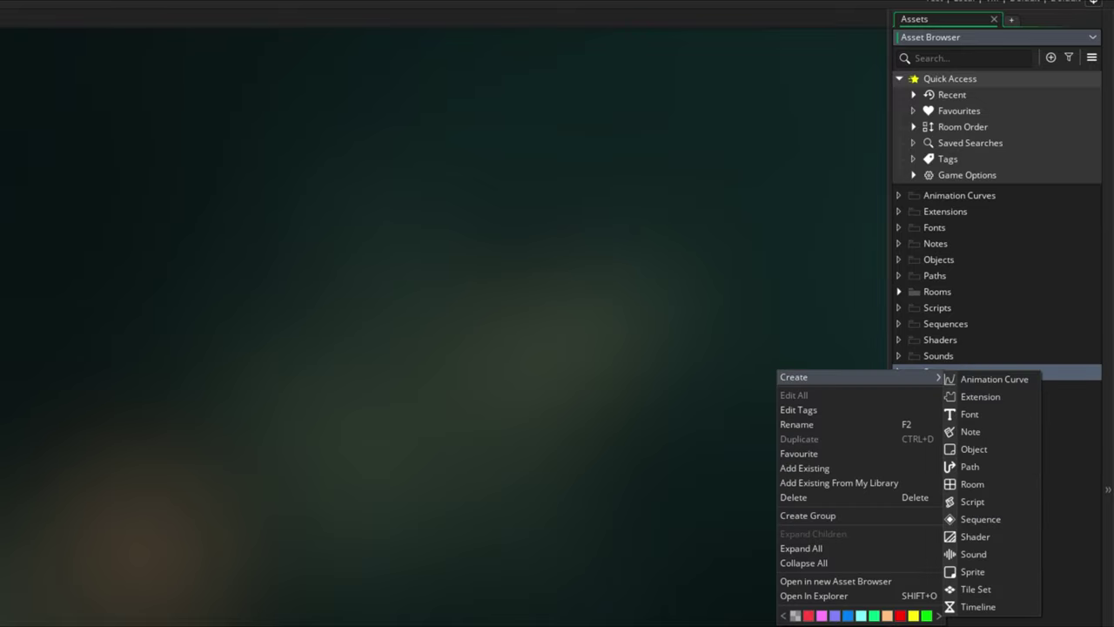
left_click(972, 571)
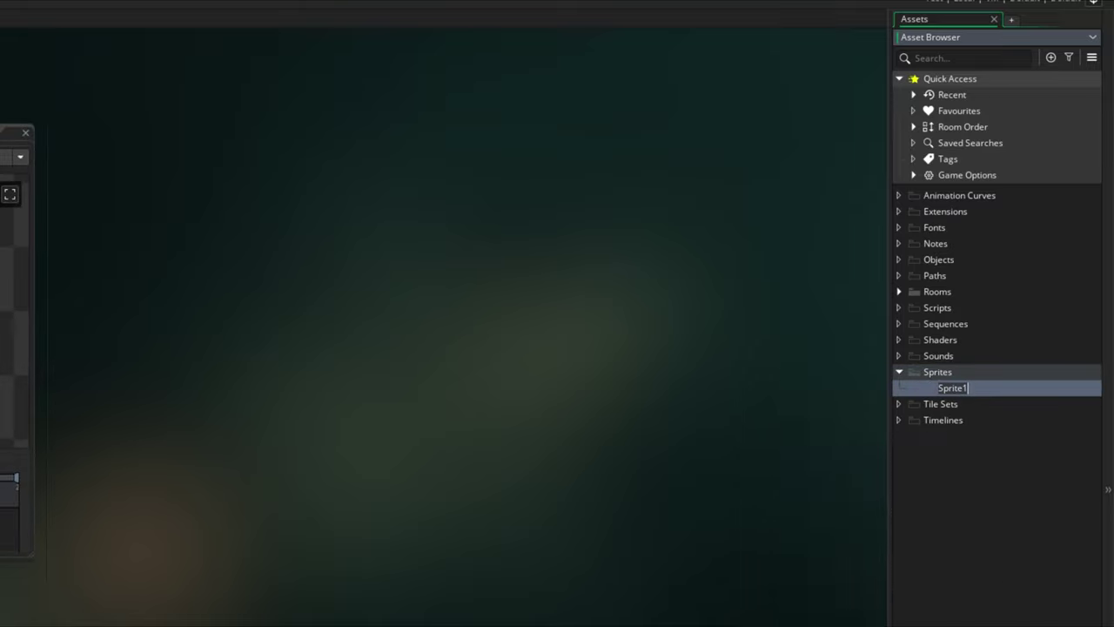
type("spr_background")
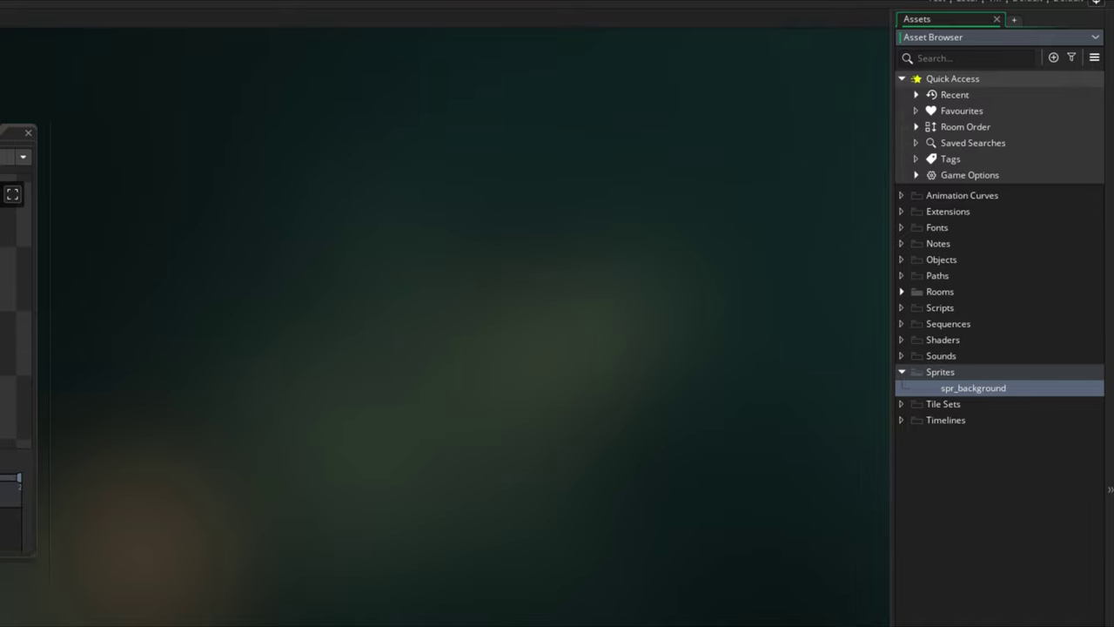
left_click(1025, 522)
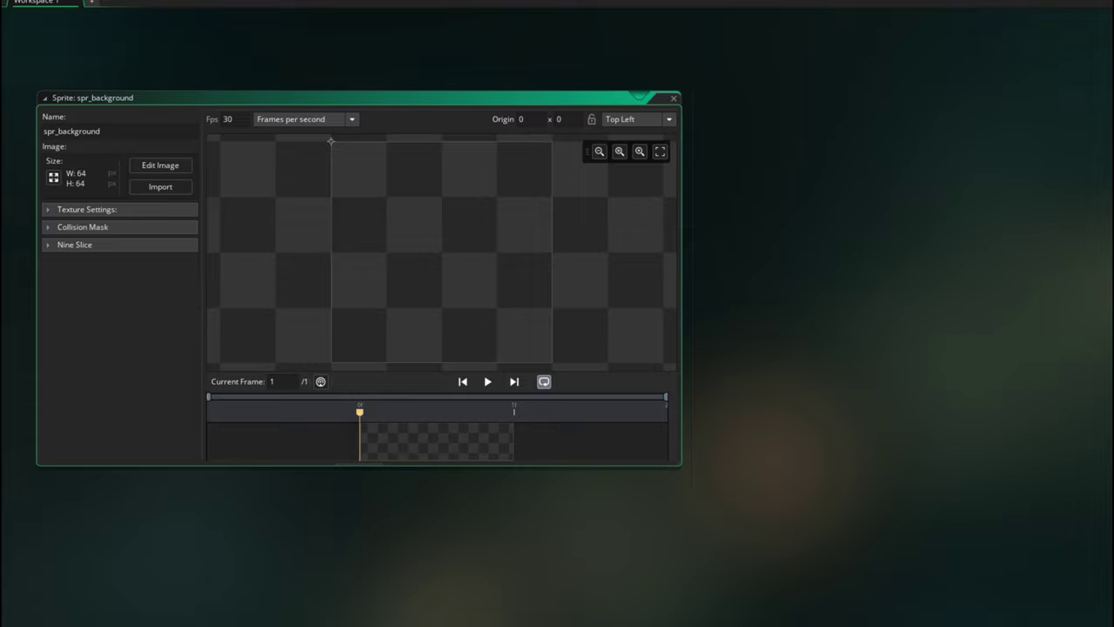
Import the Spr_background image file into the spr_background sprite and accept the import.
left_click(161, 186)
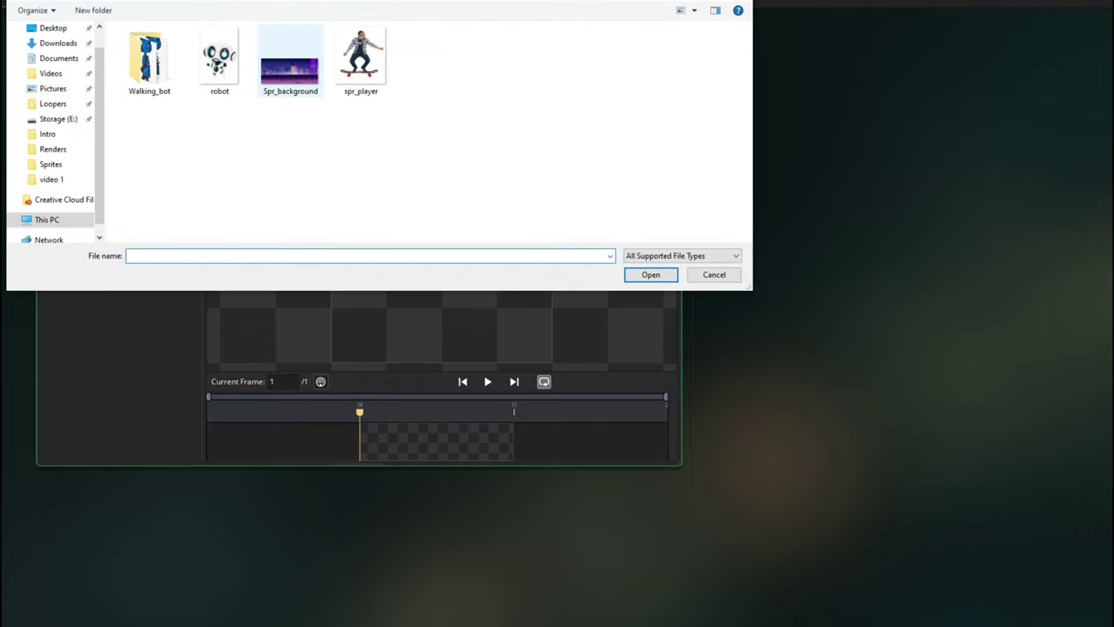
double_click(290, 63)
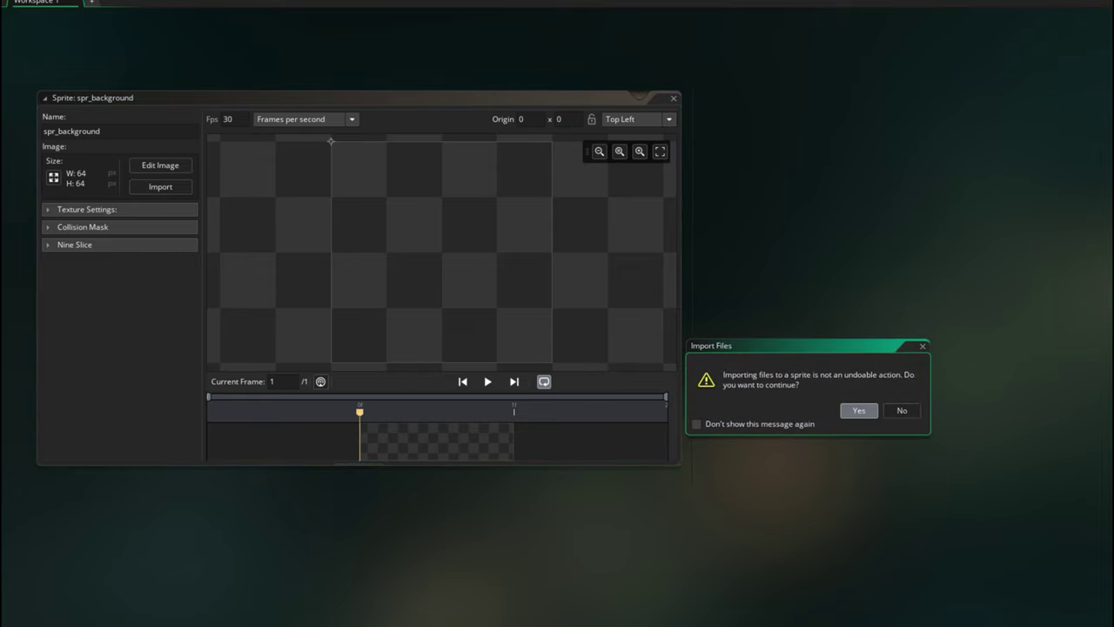
left_click(857, 410)
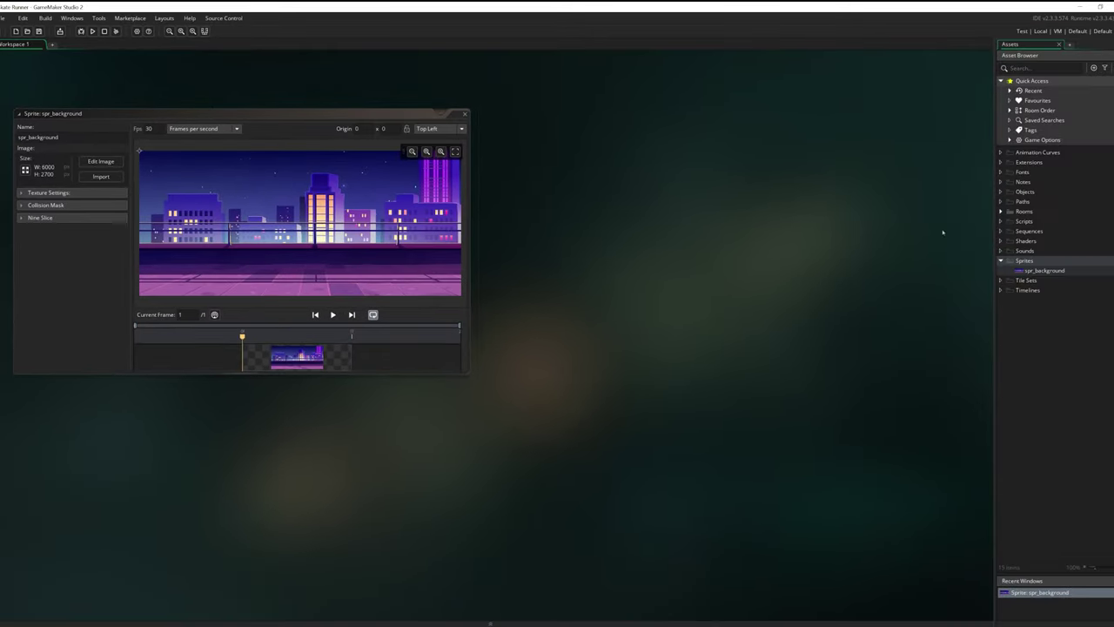
Create another sprite in the Sprites group for the player character.
left_click(1025, 260)
right_click(1024, 261)
mouse_move(1037, 267)
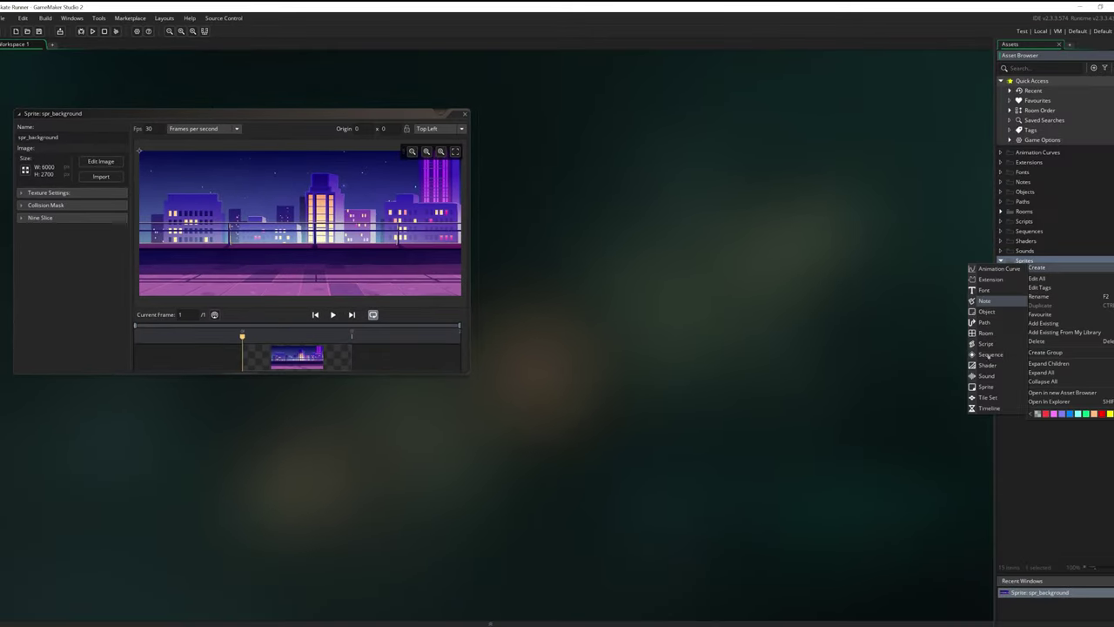
left_click(986, 387)
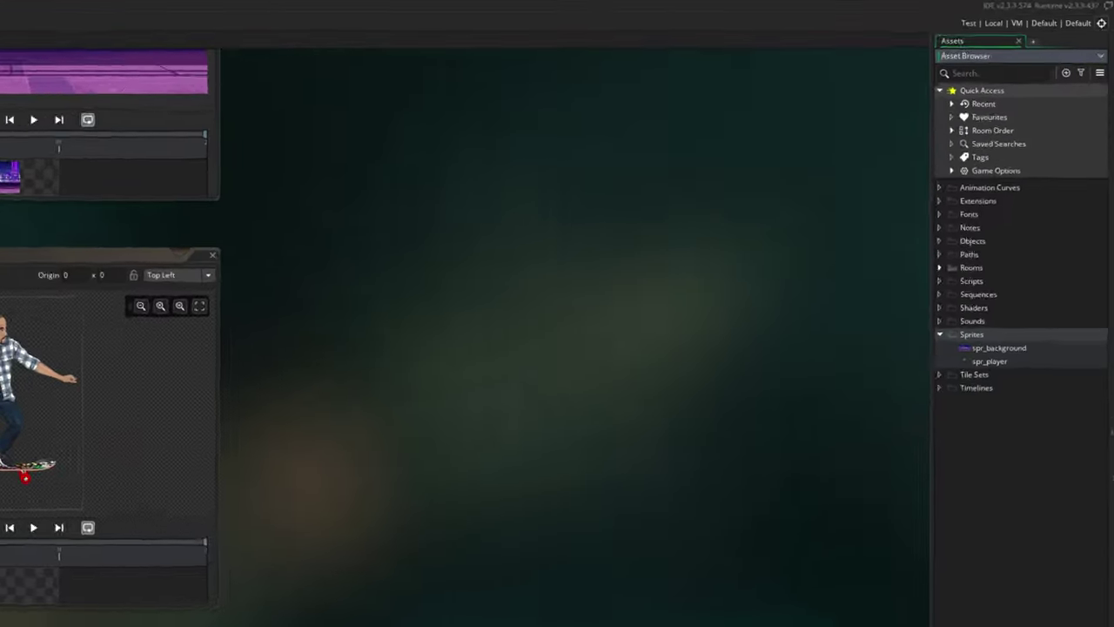
Create an object named obj_player in the Objects group.
left_click(976, 240)
right_click(966, 241)
mouse_move(966, 246)
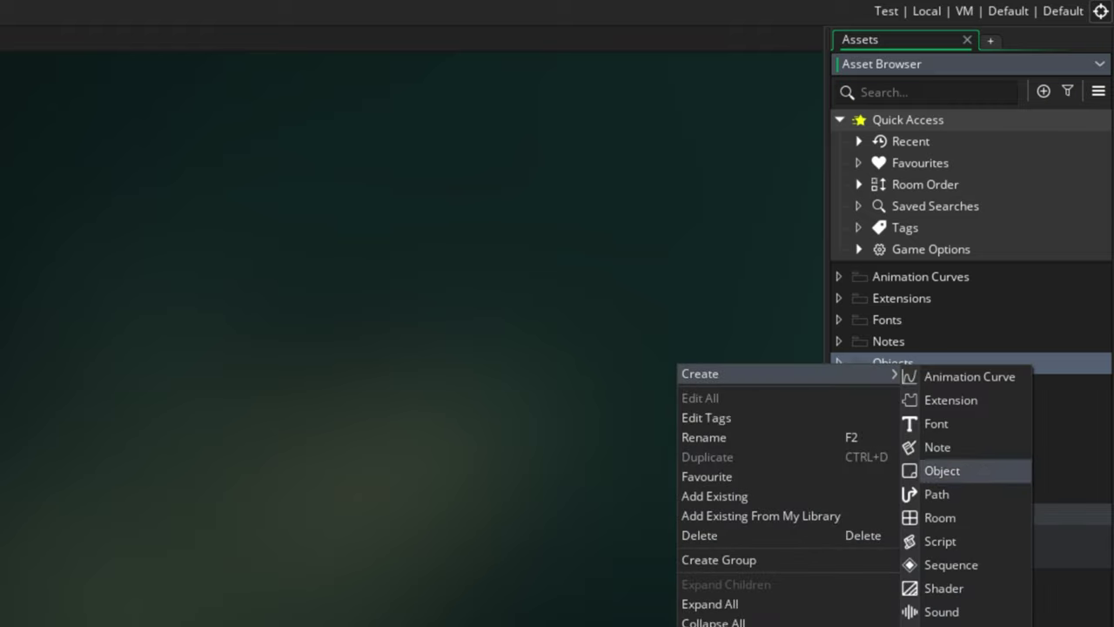
left_click(942, 470)
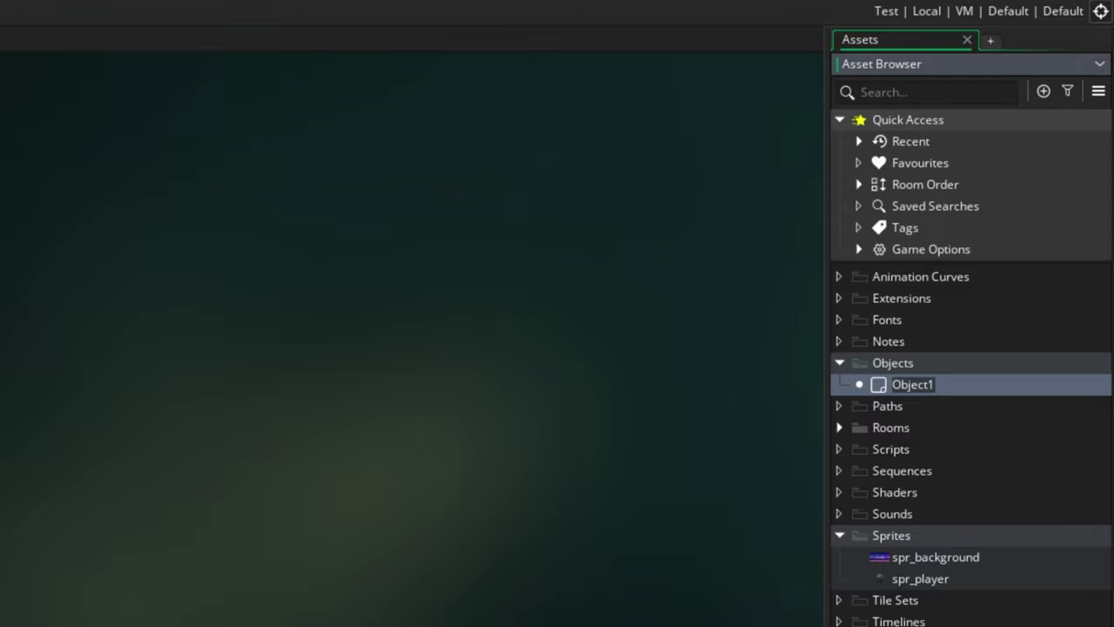
type("obj")
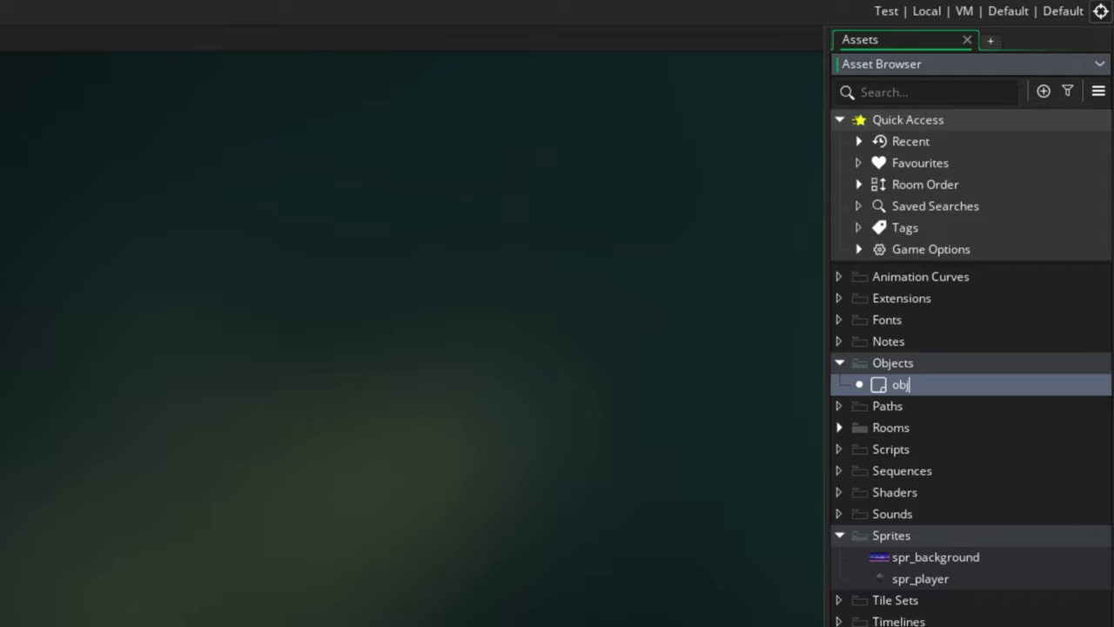
type("_player")
left_click(1005, 386)
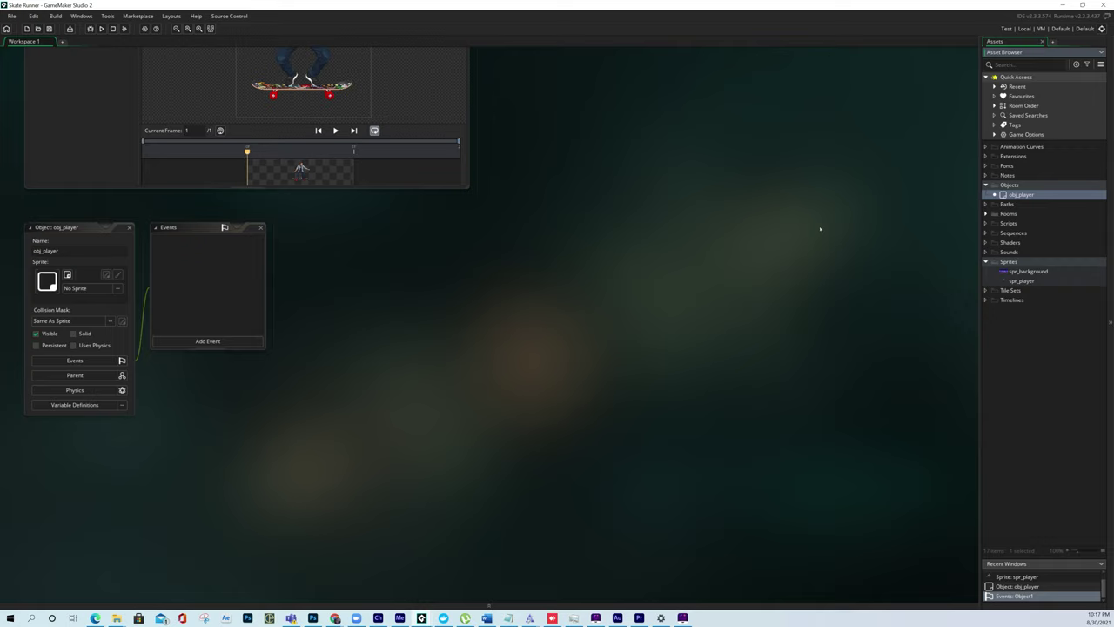
Assign the spr_player sprite to the obj_player object.
left_click_drag(77, 227, 111, 229)
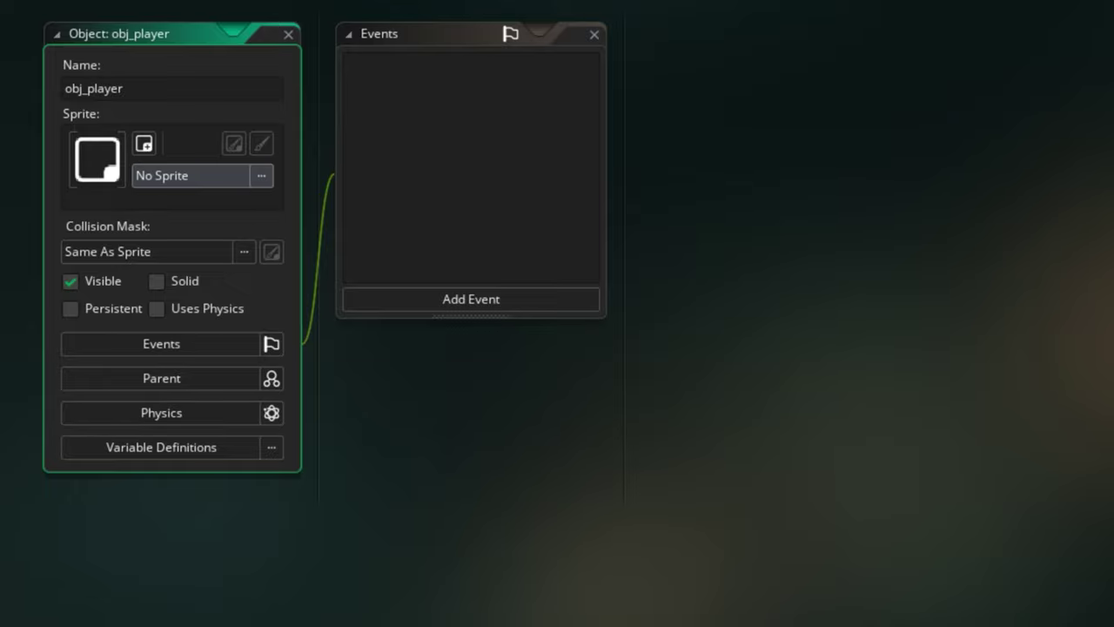
left_click(261, 175)
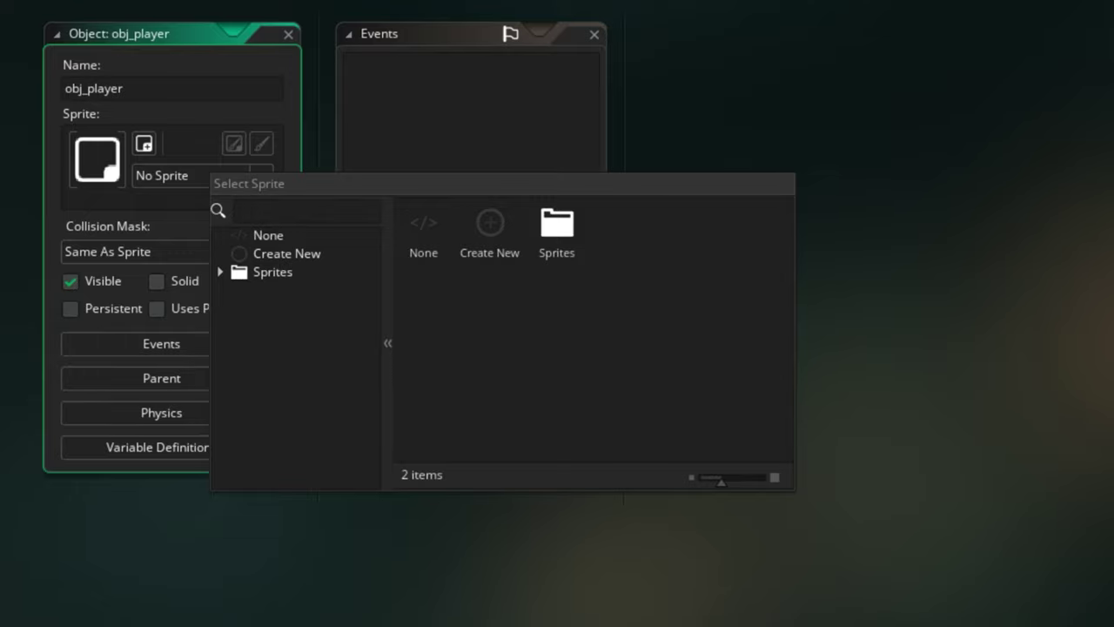
left_click(220, 272)
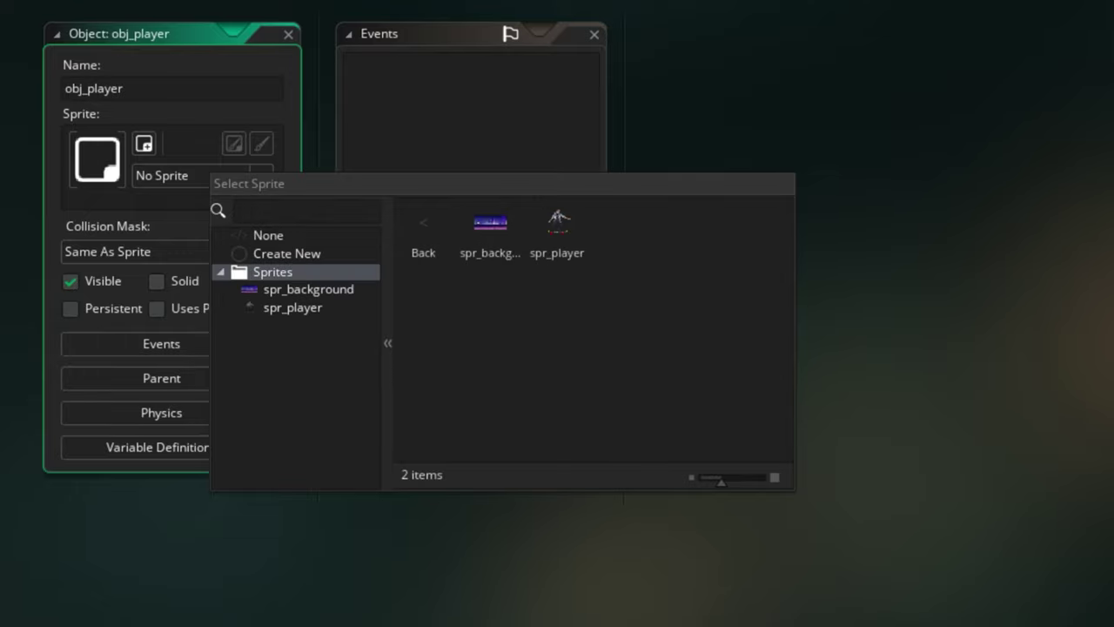
double_click(296, 309)
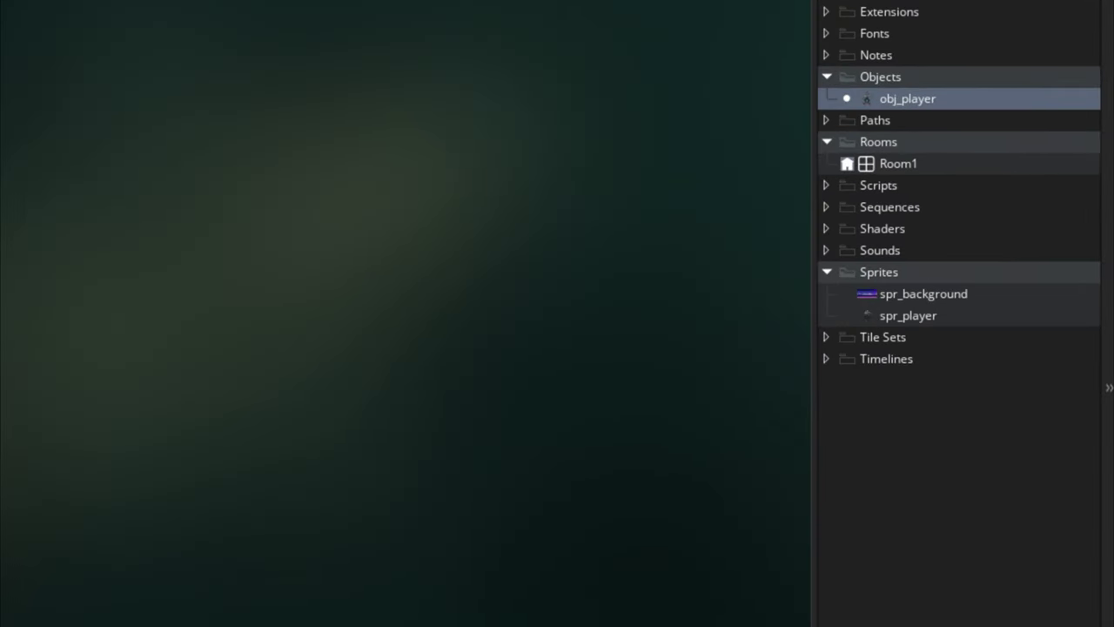
left_click(895, 164)
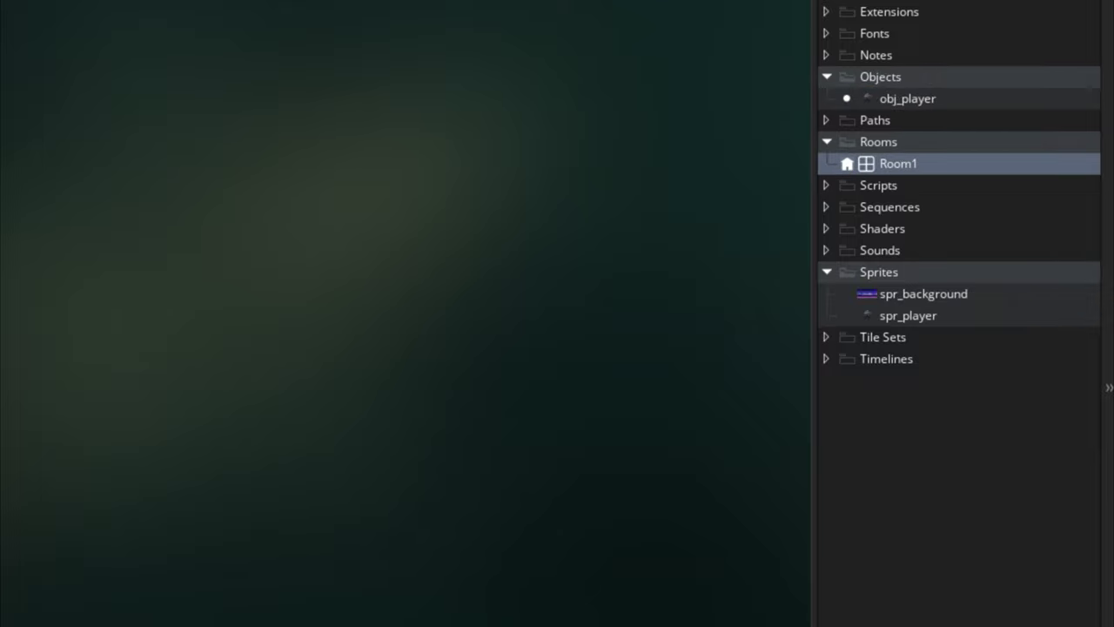
left_click(893, 143)
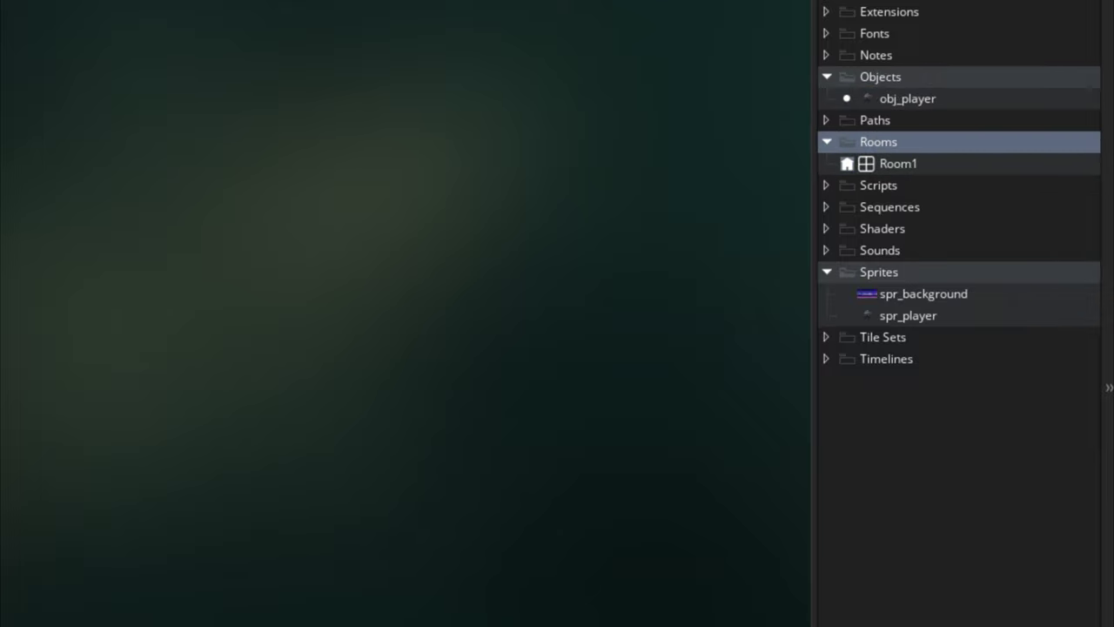
right_click(896, 144)
mouse_move(874, 153)
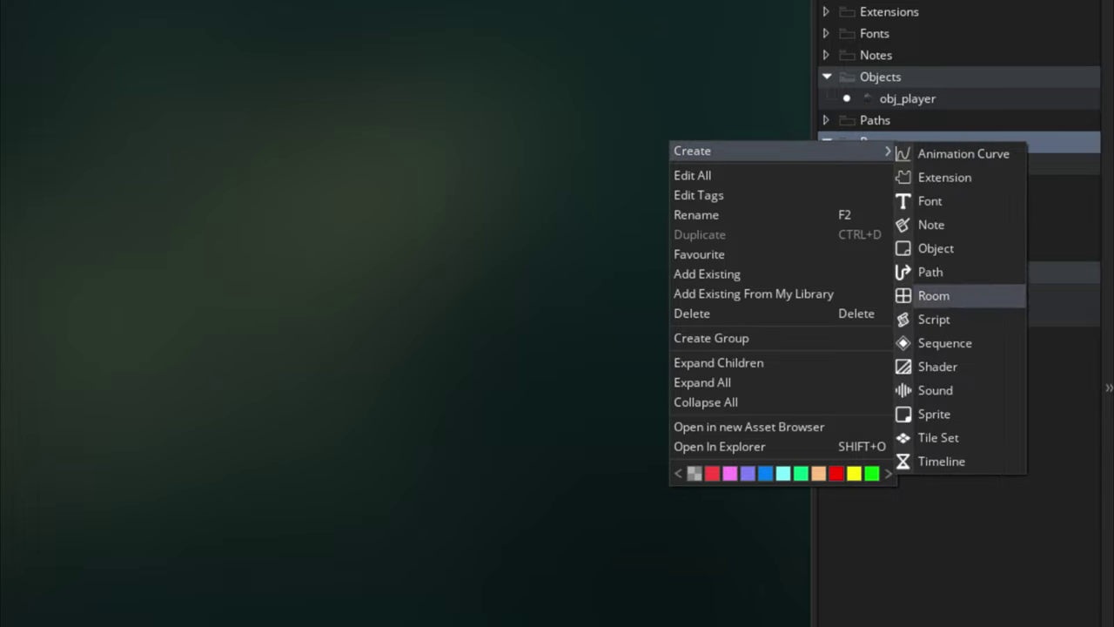
left_click(975, 594)
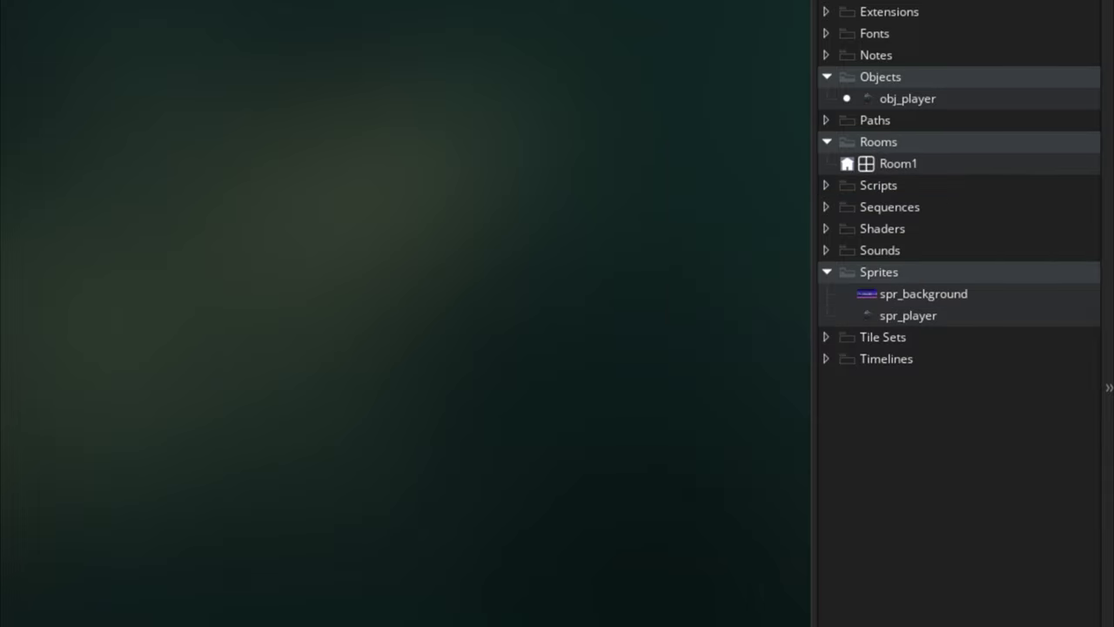
Rename Room1 as rm_main and open it for editing.
right_click(905, 164)
left_click(723, 281)
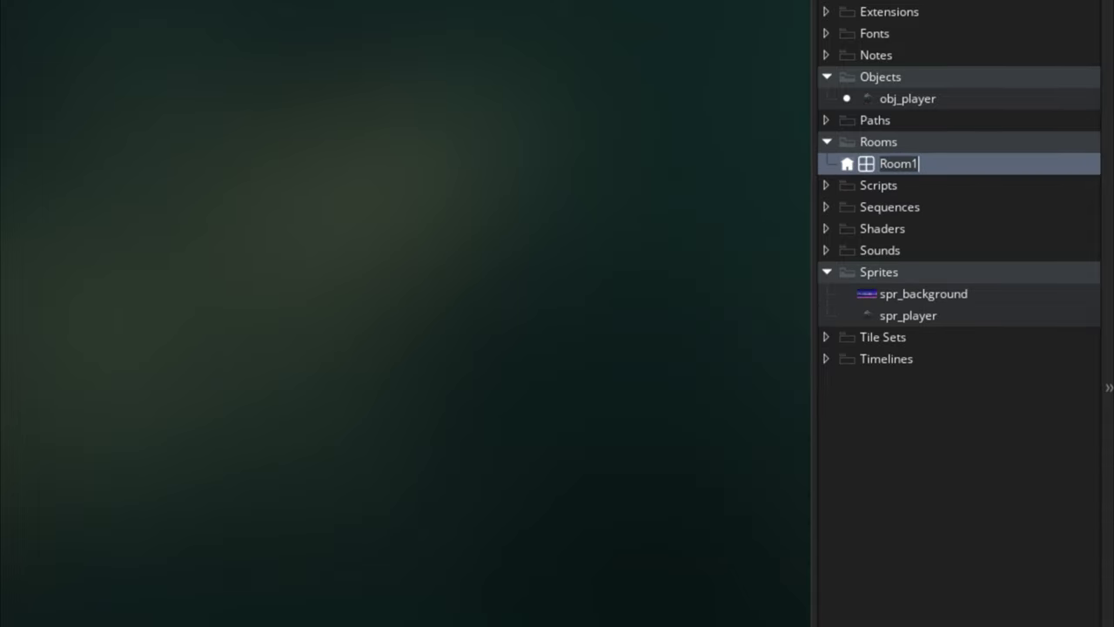
type("rm_main")
key("Return")
double_click(920, 165)
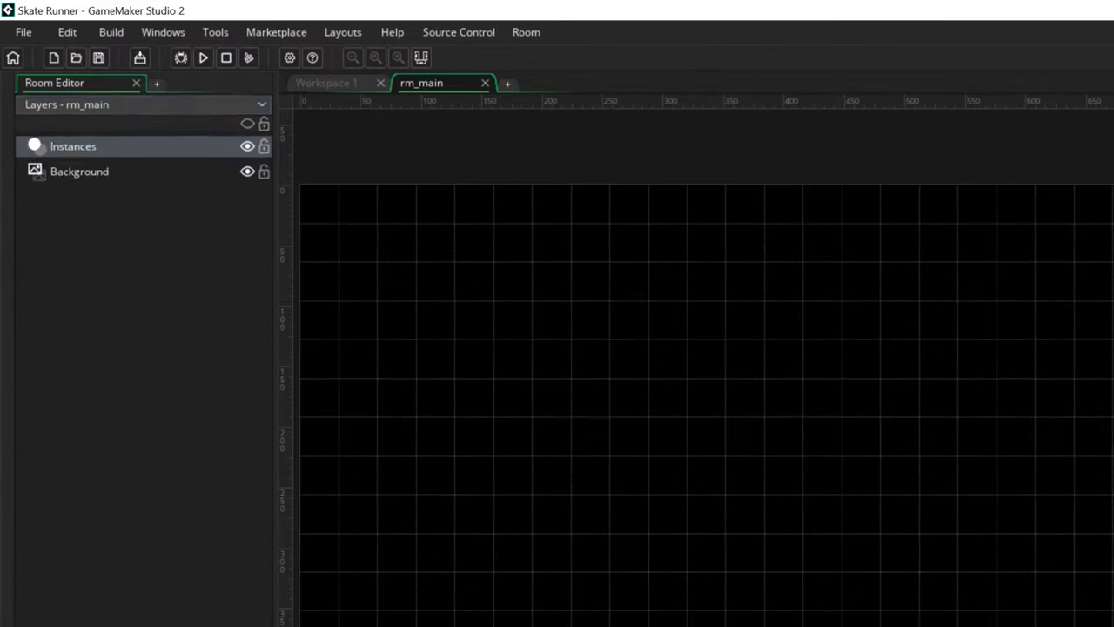
Set the room's Background layer to spr_background with Horizontal Tile, Vertical Tile and Stretch enabled.
left_click(14, 74)
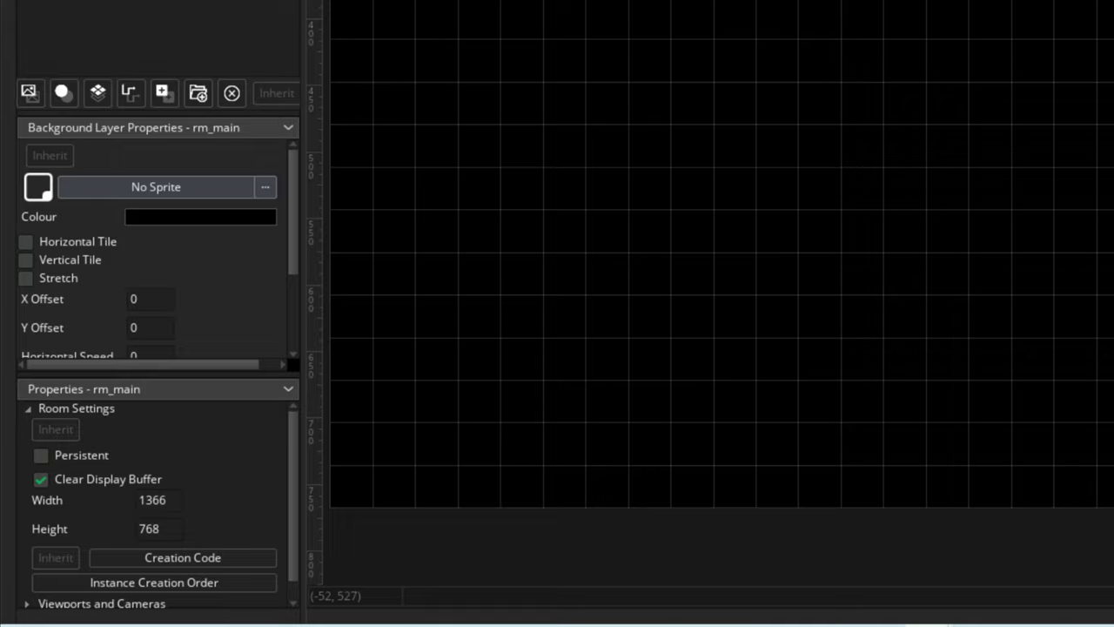
left_click(265, 186)
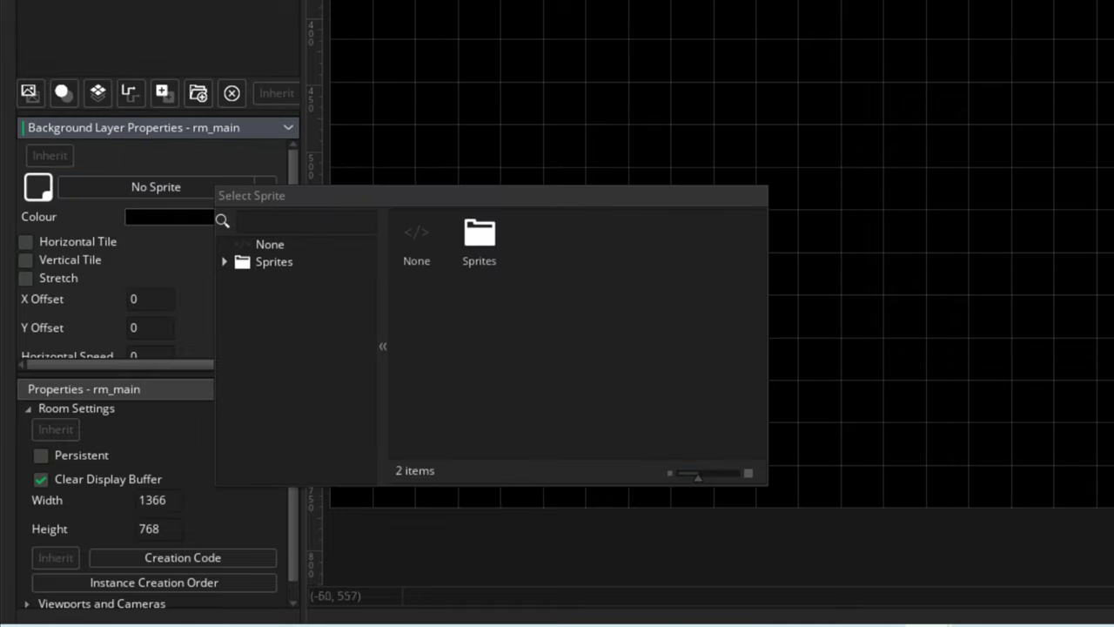
left_click(225, 261)
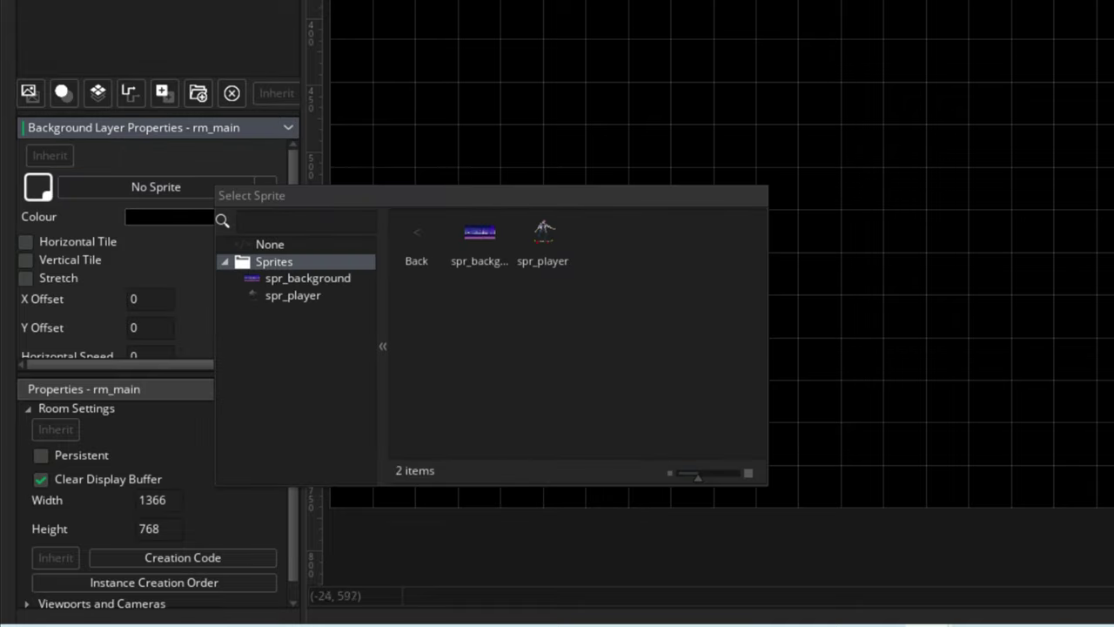
double_click(293, 279)
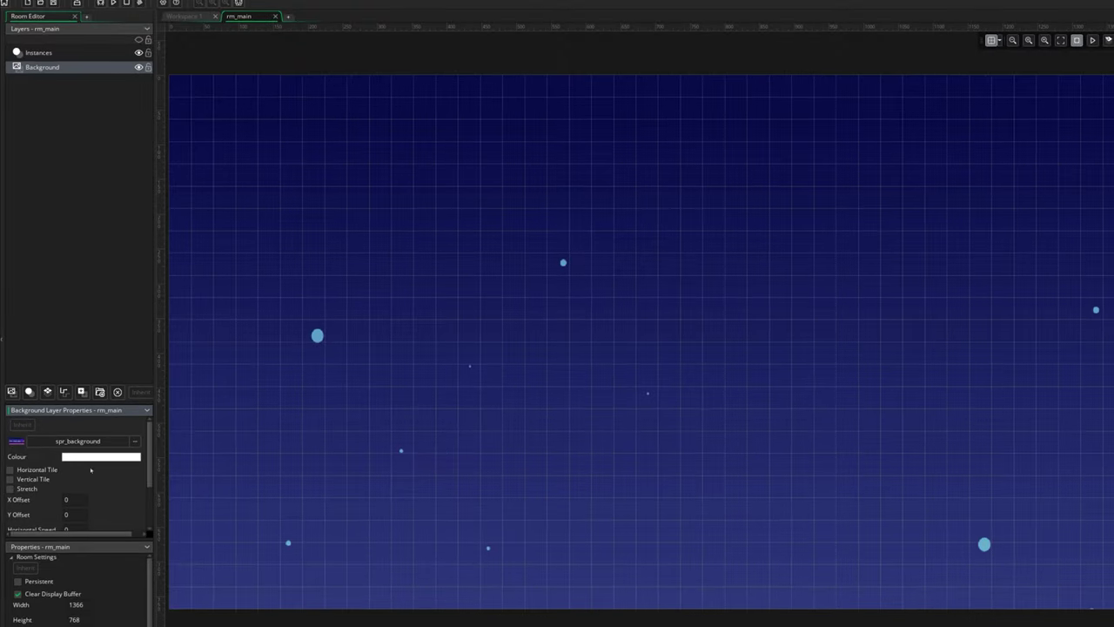
left_click(10, 488)
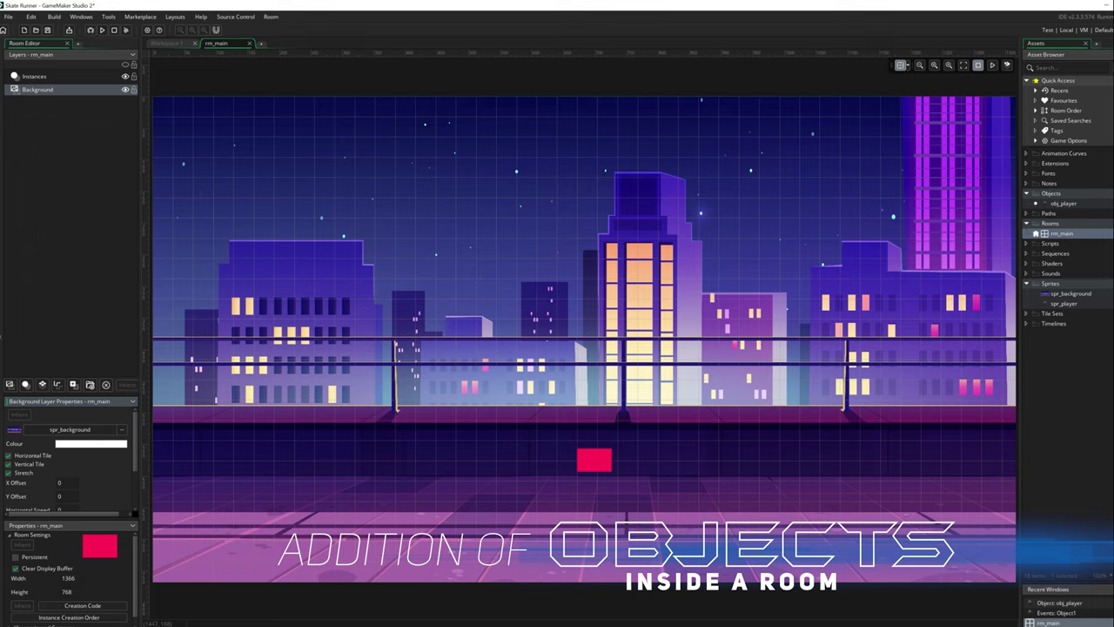
Place an instance of obj_player in rm_main, creating a new instance layer for it.
left_click(1063, 203)
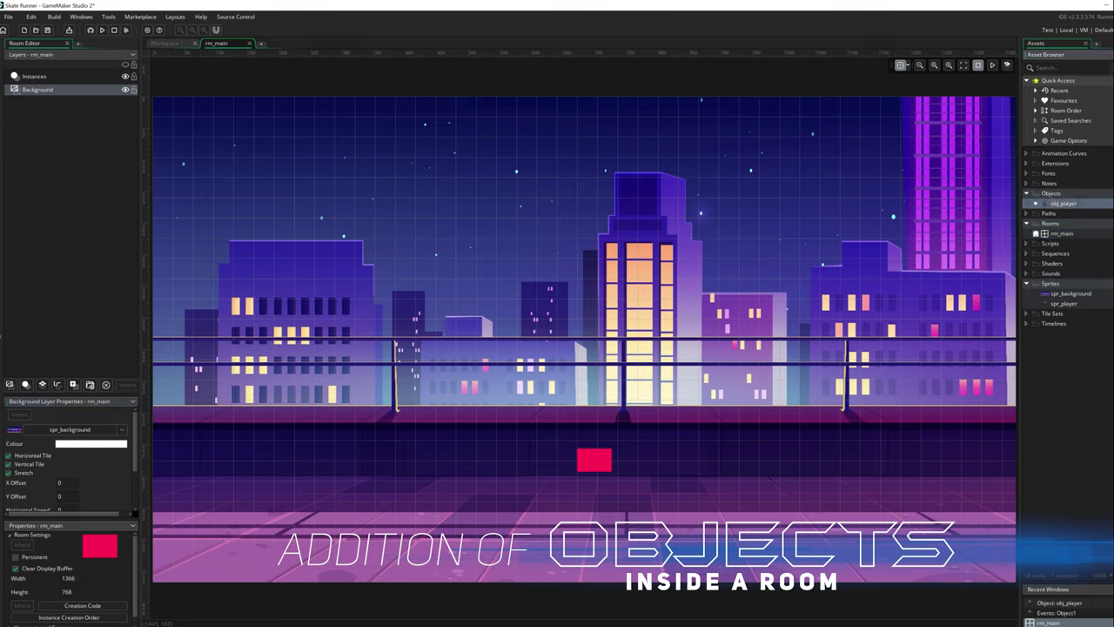
left_click_drag(1063, 203, 429, 288)
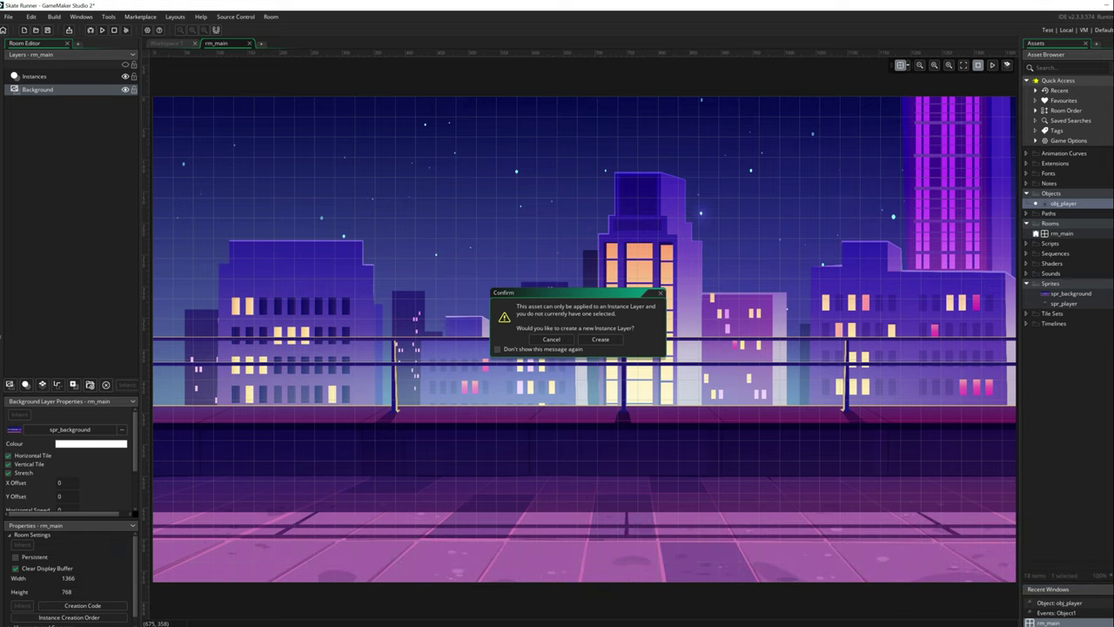
left_click(599, 338)
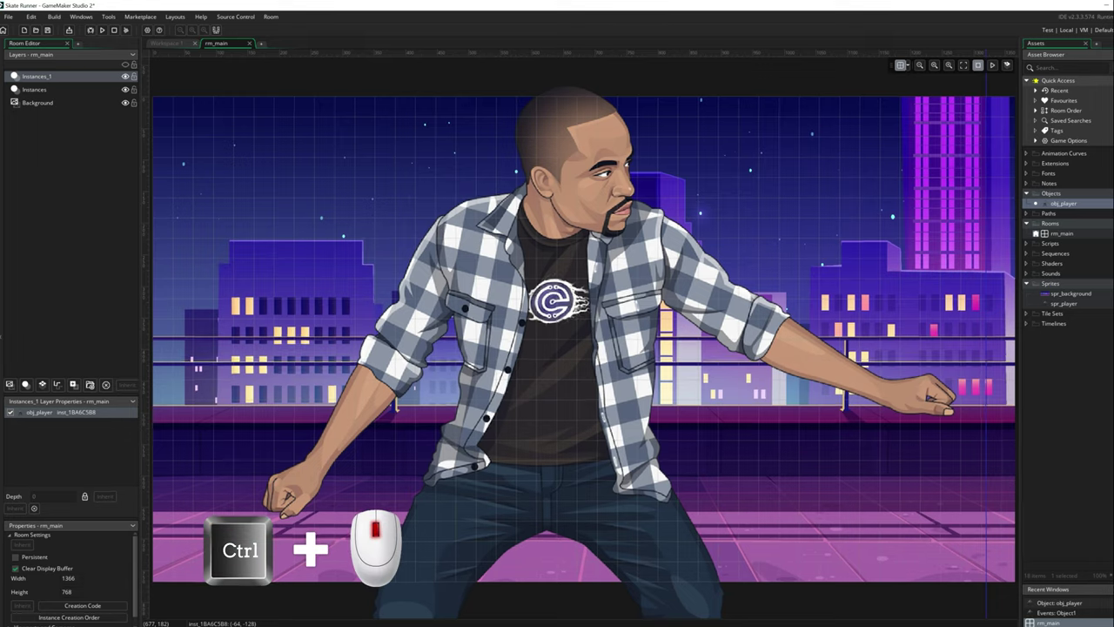
scroll(579, 217, "down", 1, "ctrl")
scroll(580, 214, "down", 2, "ctrl")
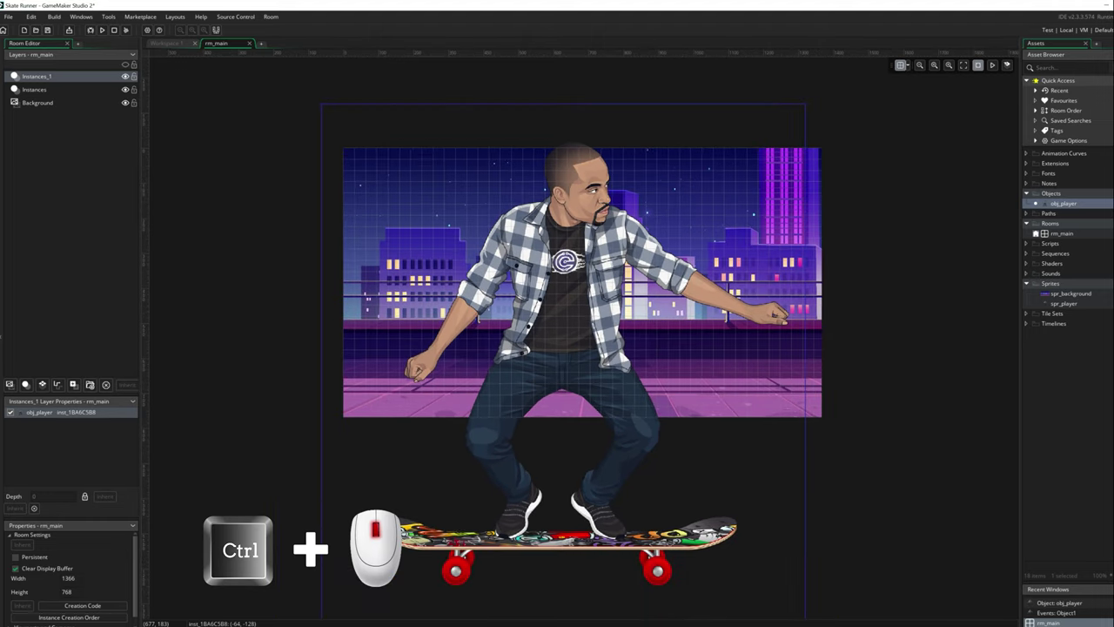
Scale the obj_player instance down to fit the room and place it at about (32, 256), near the room's lower-left corner.
scroll(580, 216, "down", 2, "ctrl")
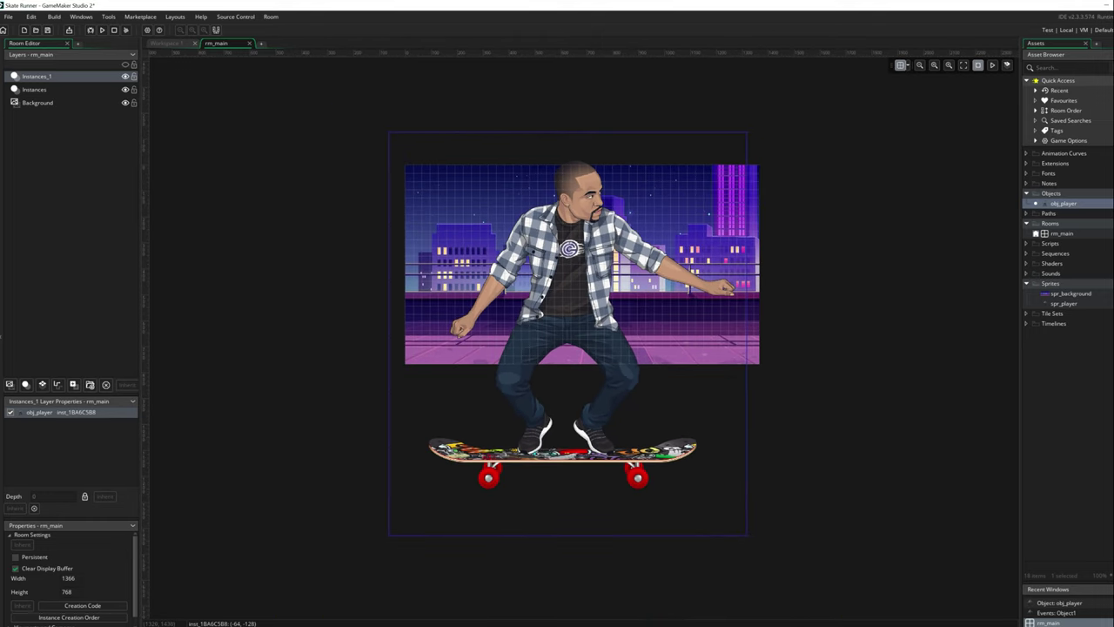
left_click_drag(746, 535, 531, 296)
left_click_drag(478, 240, 504, 315)
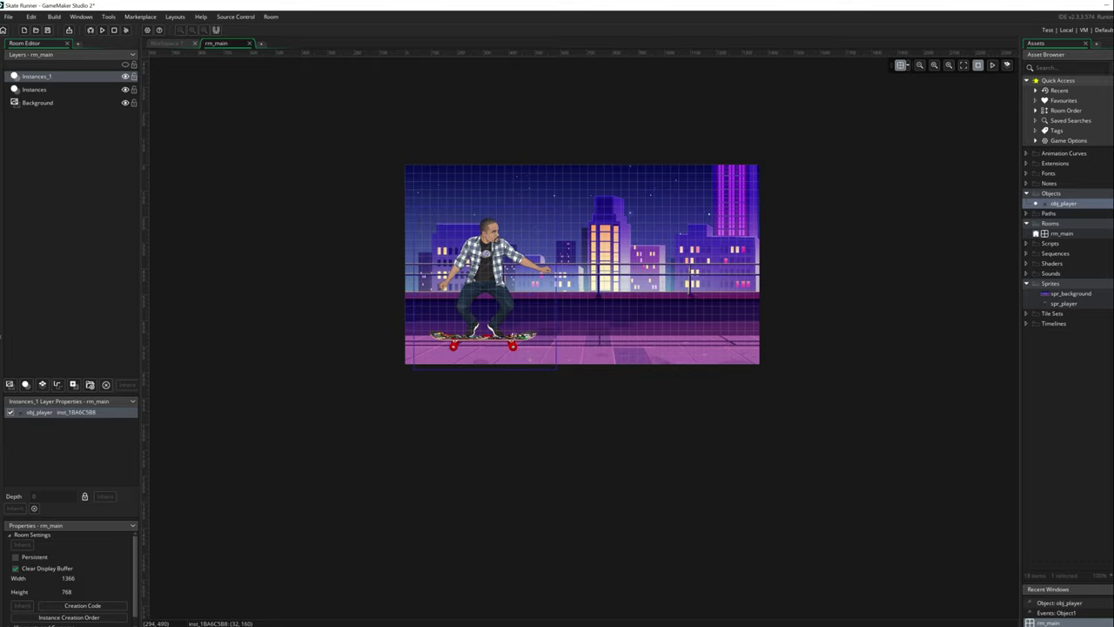
left_click_drag(556, 369, 532, 330)
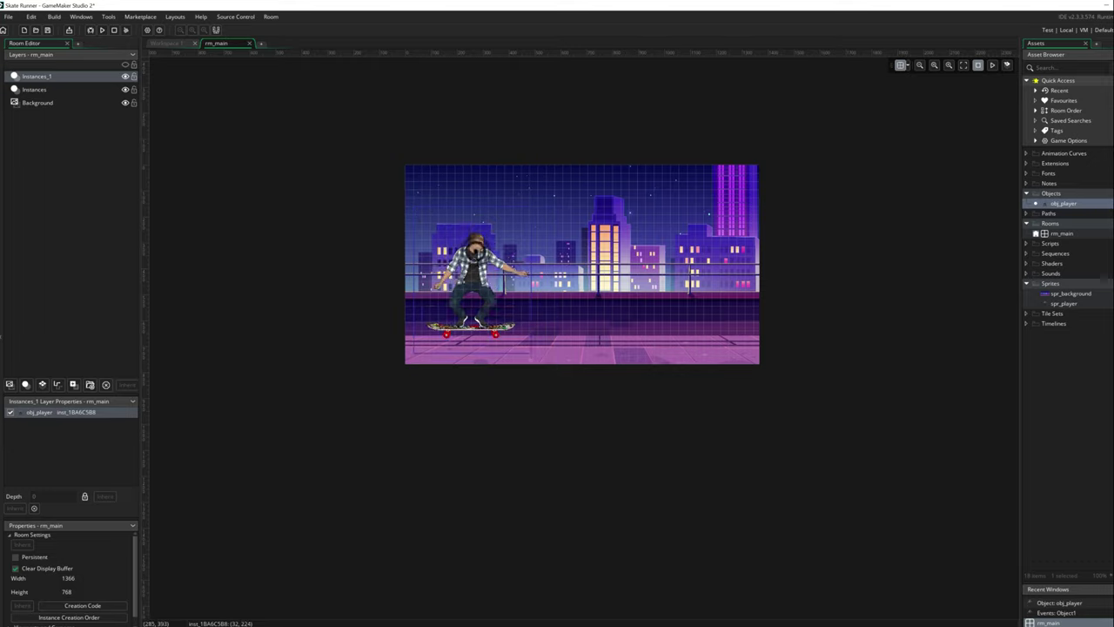
scroll(512, 238, "up", 3)
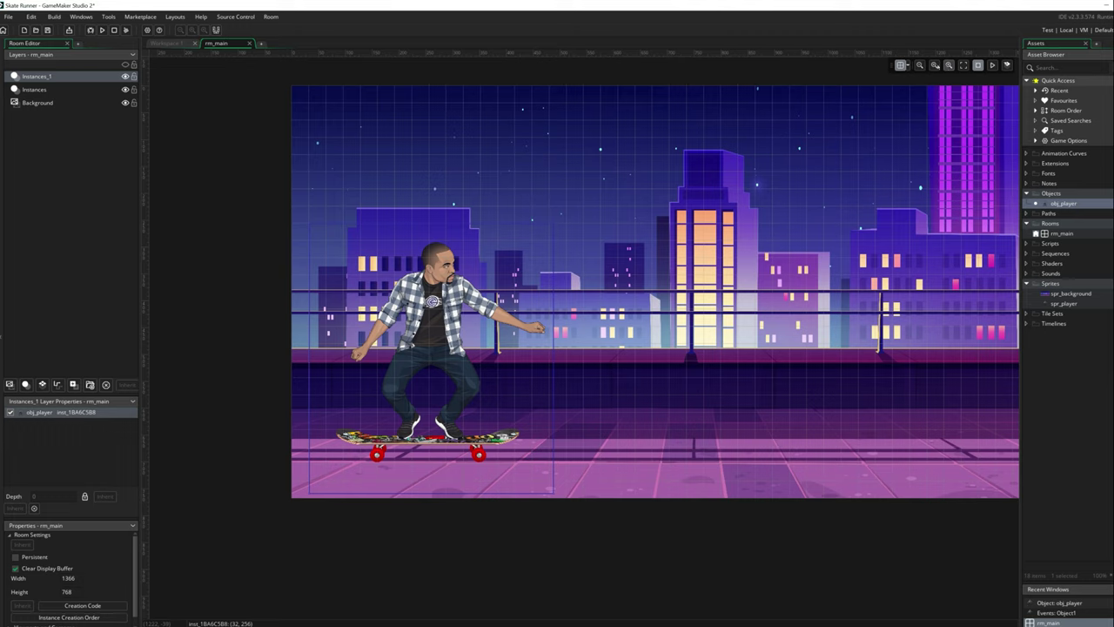
left_click(935, 65)
left_click(920, 66)
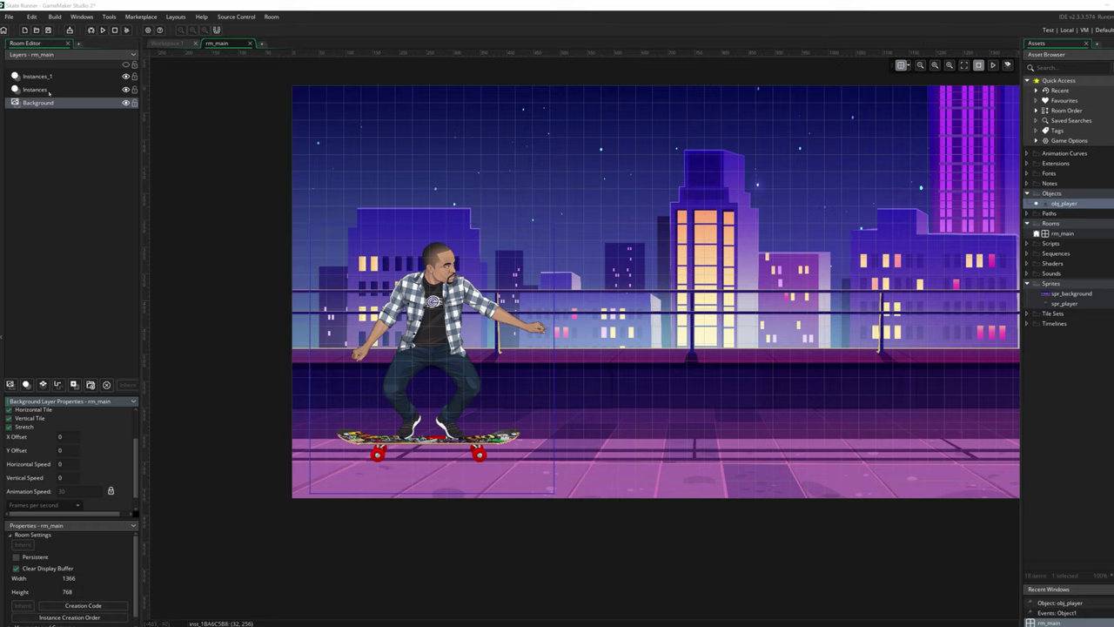
Set the Background layer's Horizontal Speed to -15 and preview the scrolling with the room's Play Animation.
left_click(46, 102)
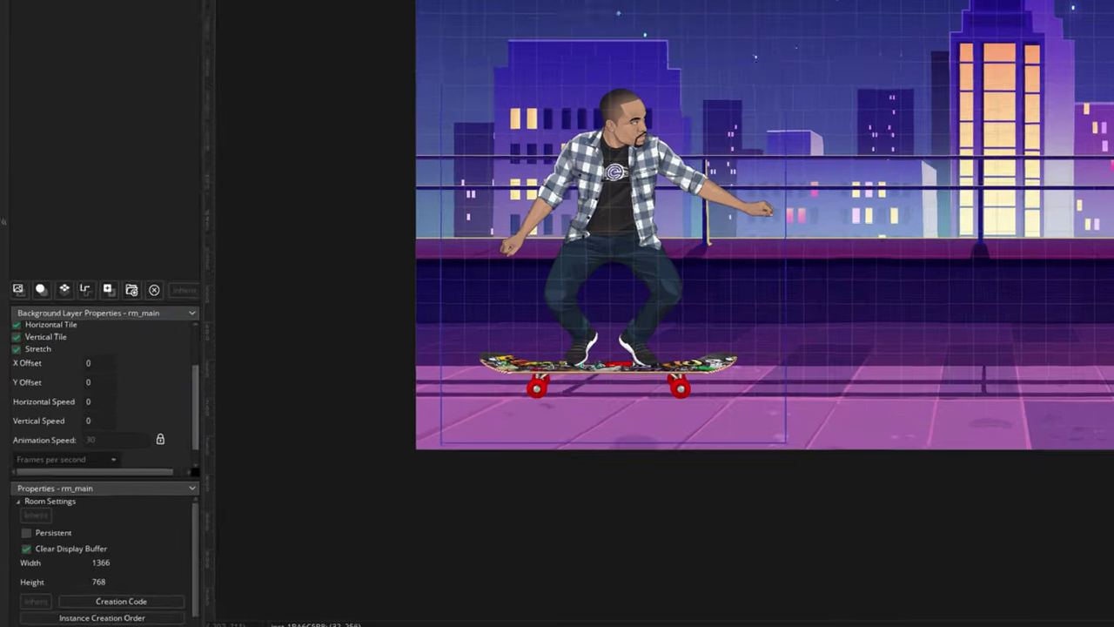
left_click_drag(134, 467, 134, 463)
left_click_drag(264, 324, 264, 334)
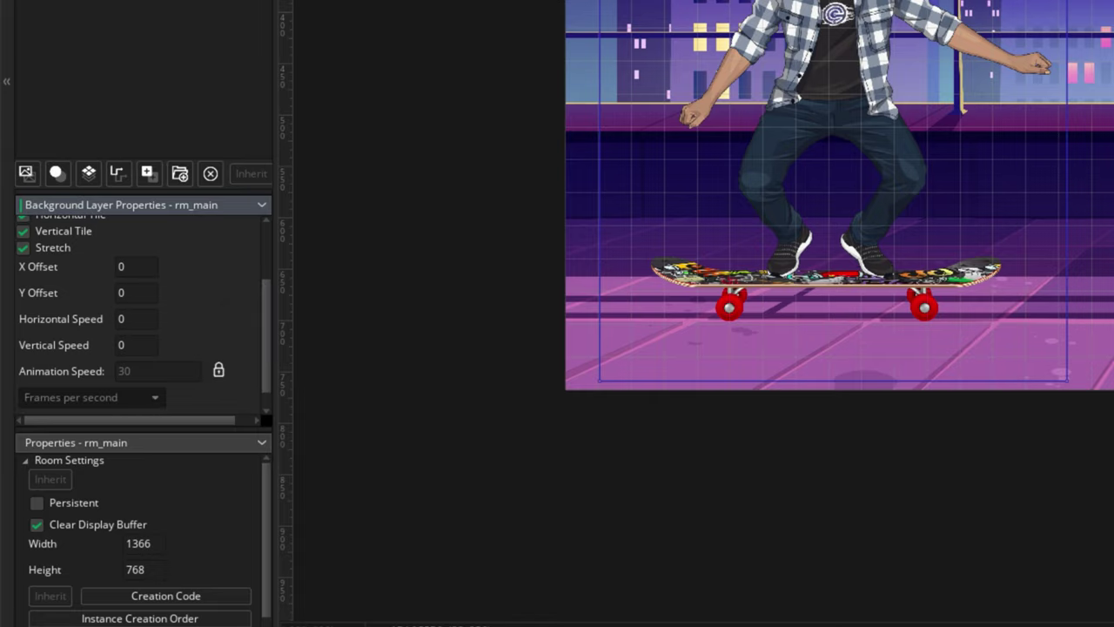
left_click(139, 319)
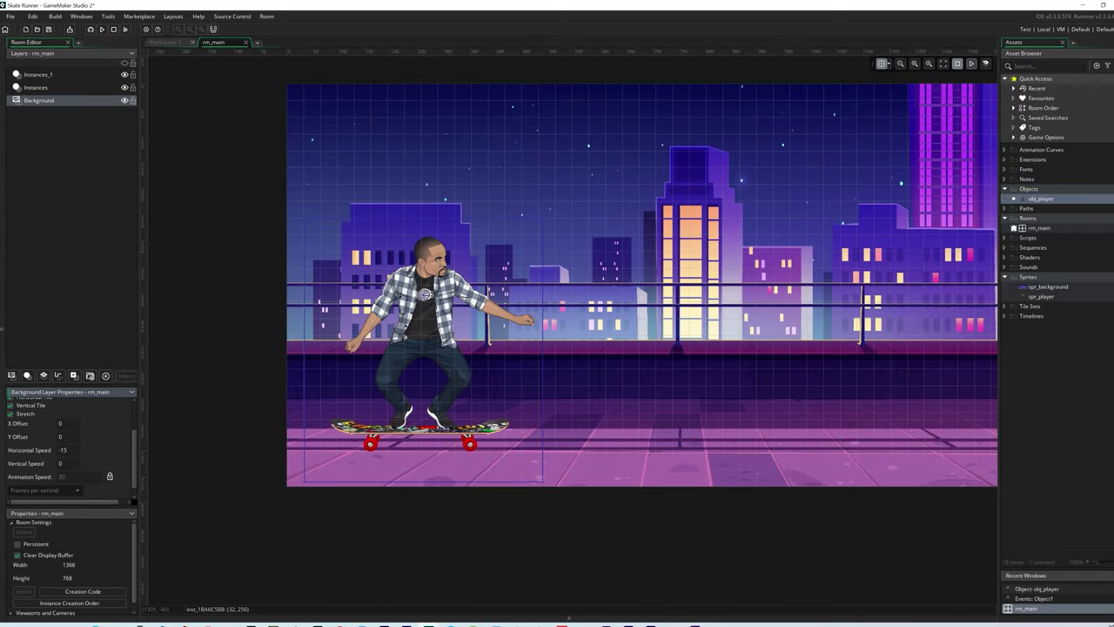
left_click(972, 63)
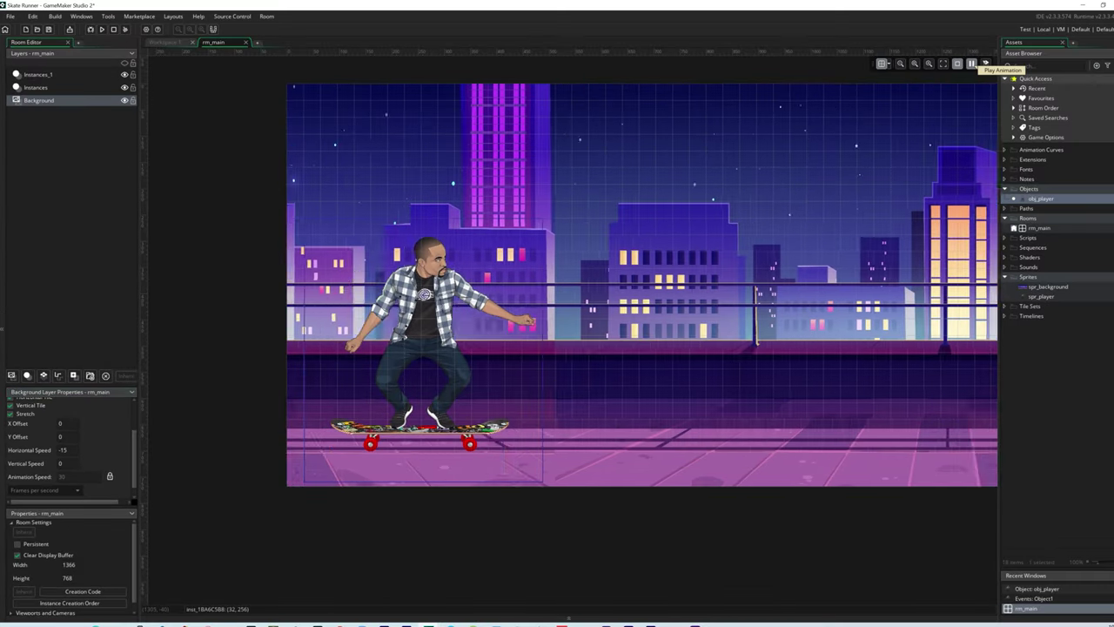
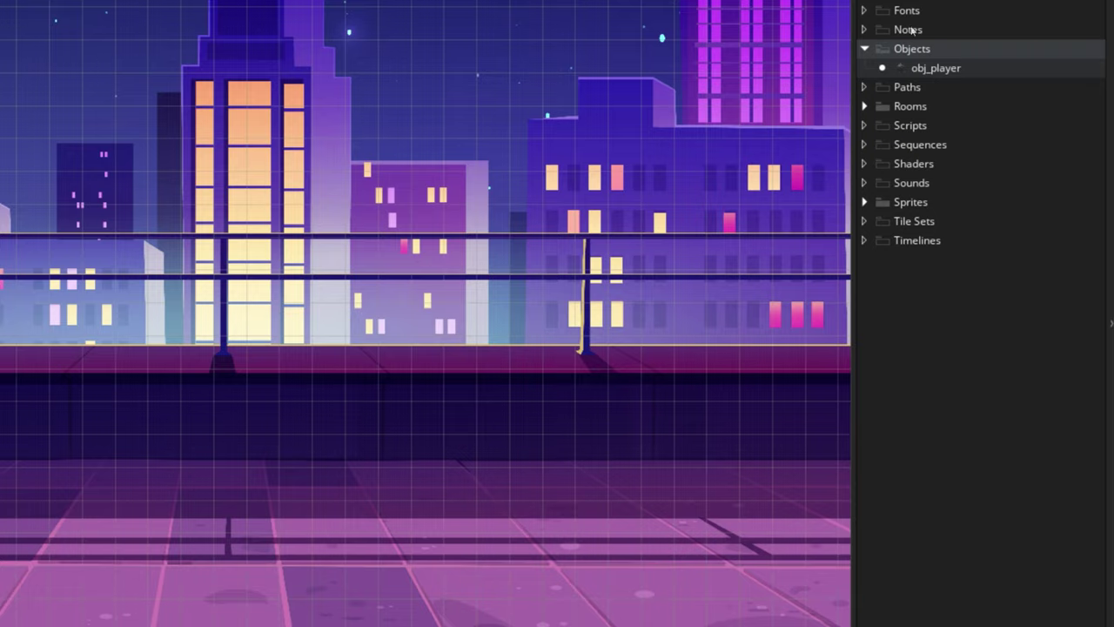
Open obj_player and add a Key Down - Space event to it.
double_click(937, 68)
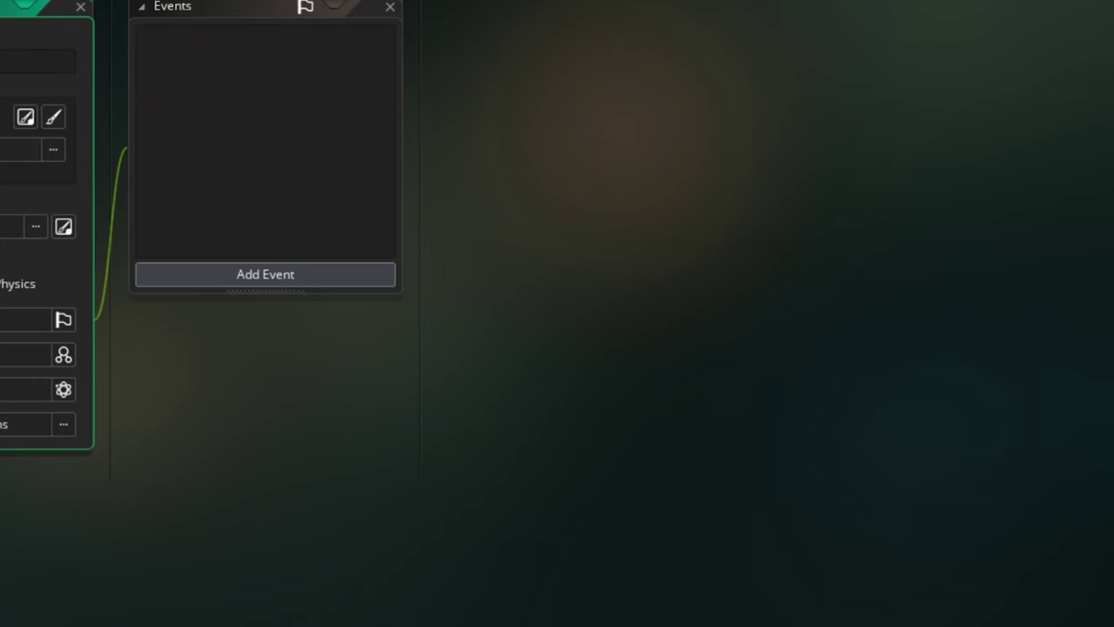
left_click(291, 273)
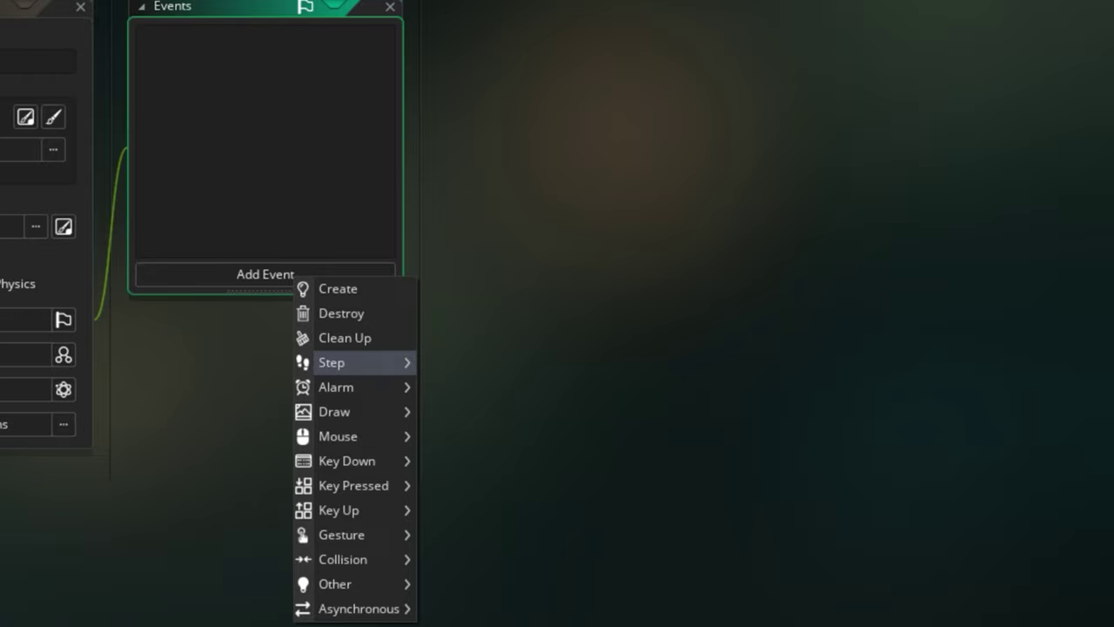
mouse_move(354, 362)
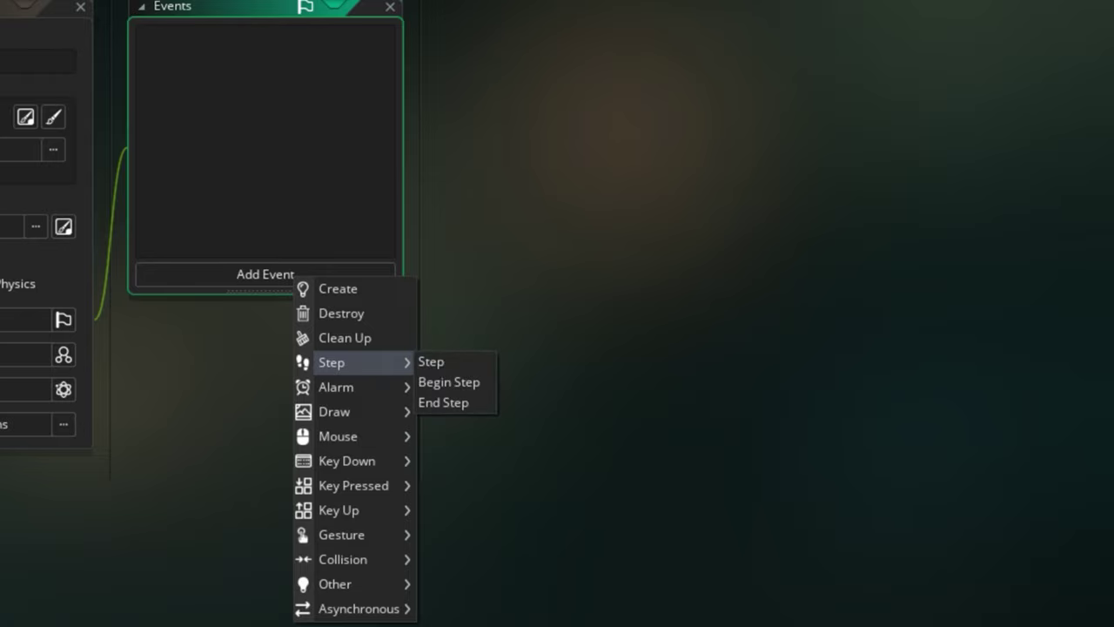
mouse_move(348, 460)
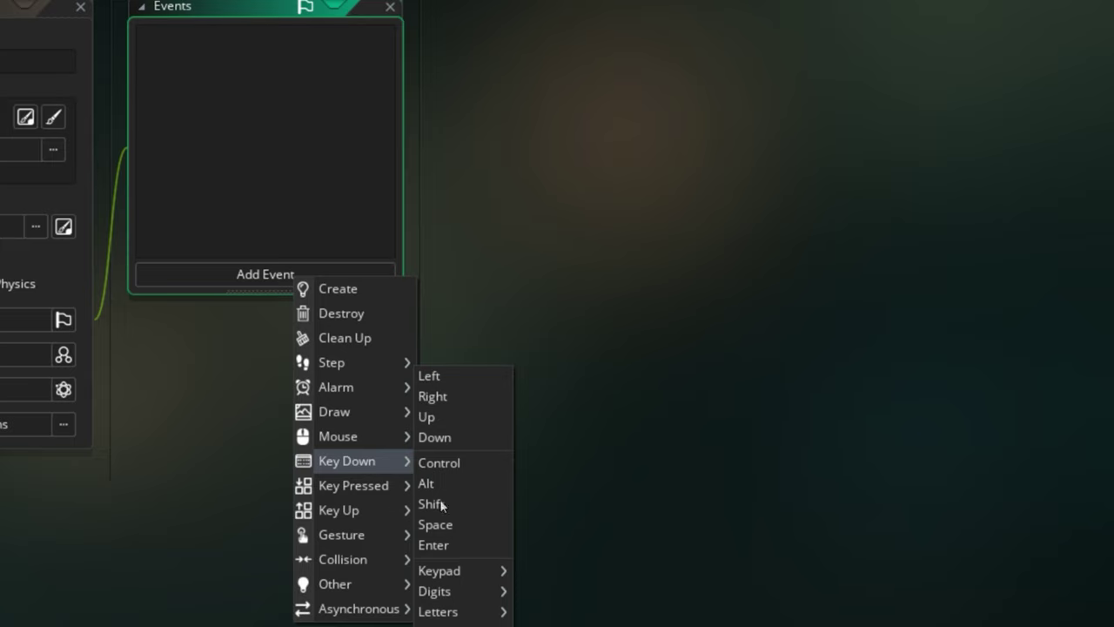
left_click(450, 525)
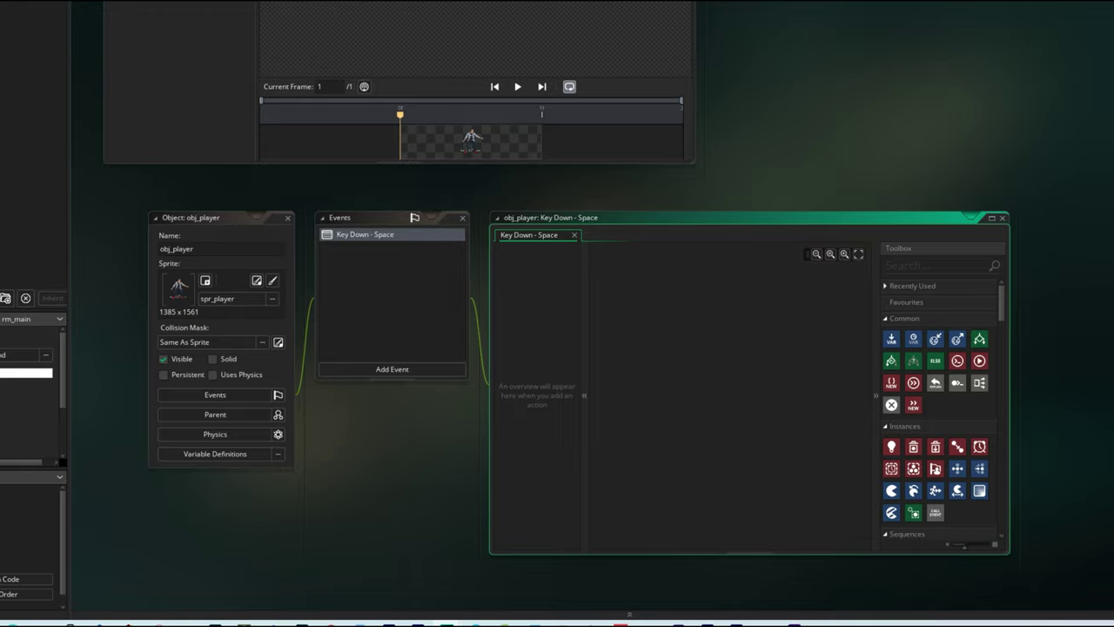
Add a Jump To Point action to the Key Down - Space event and set its Y to -30.
left_click(905, 262)
type("jump")
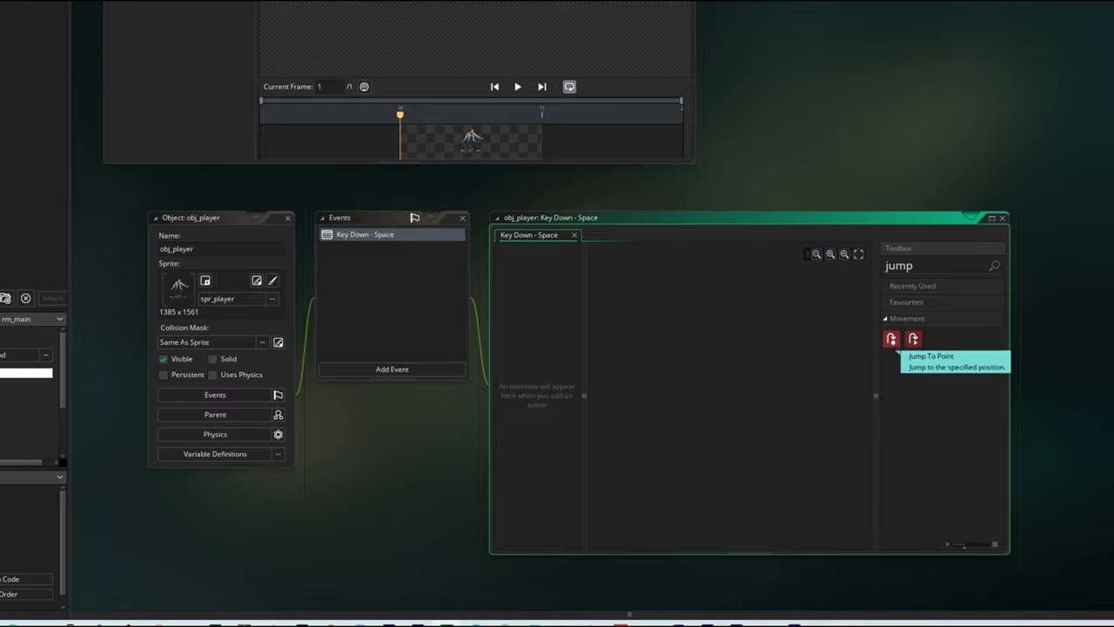
left_click_drag(891, 339, 745, 327)
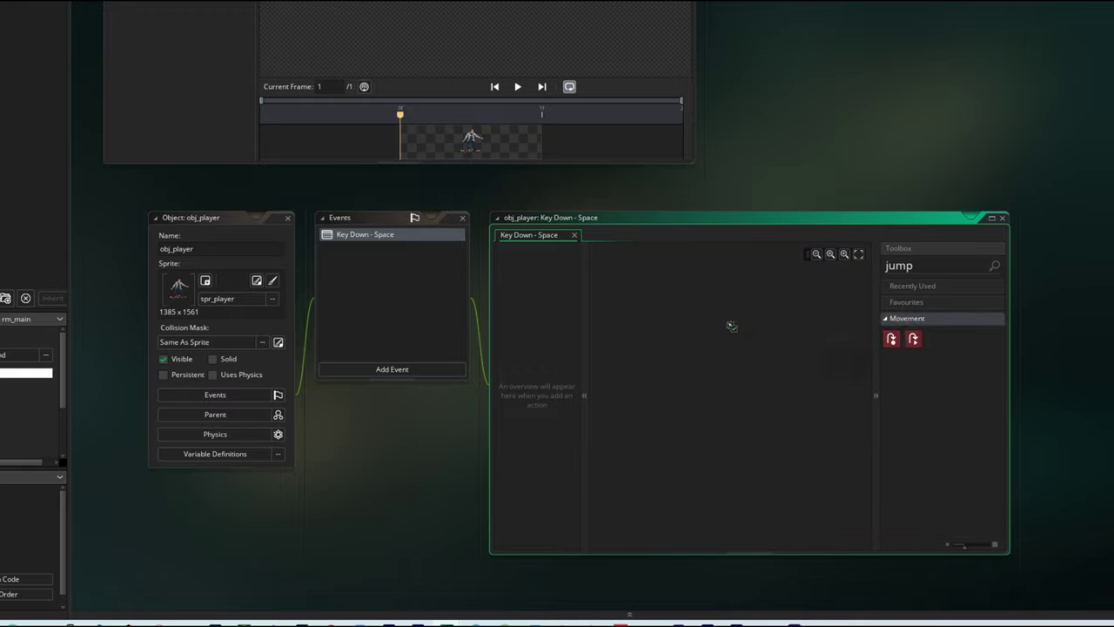
left_click_drag(646, 311, 653, 324)
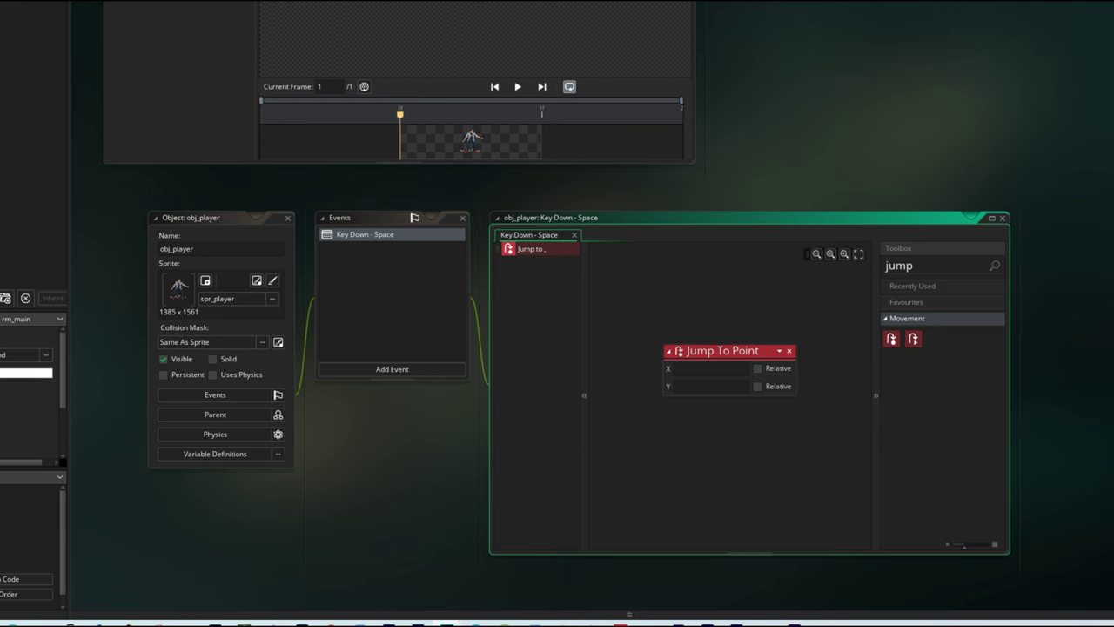
type("-30")
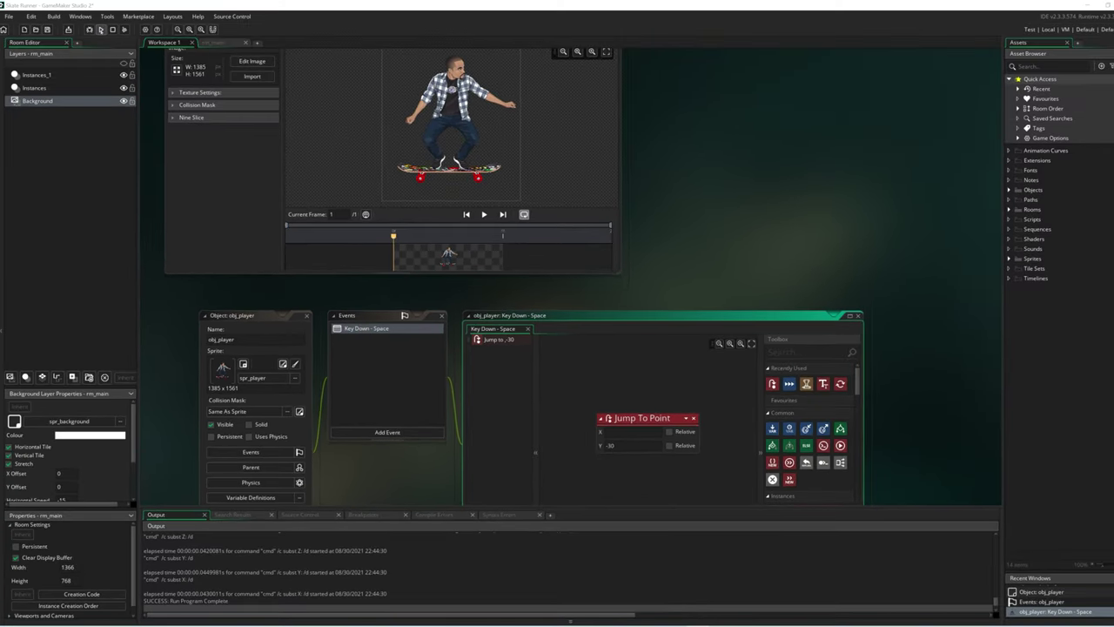
Run the game to test the player's jump, and close the game window.
left_click(101, 30)
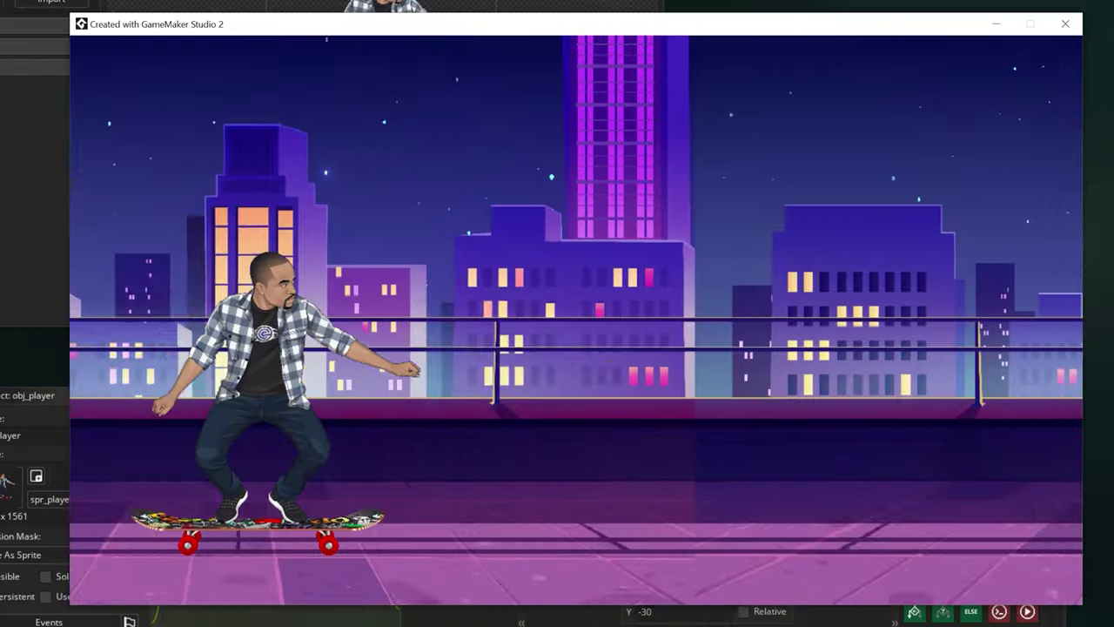
key("Up")
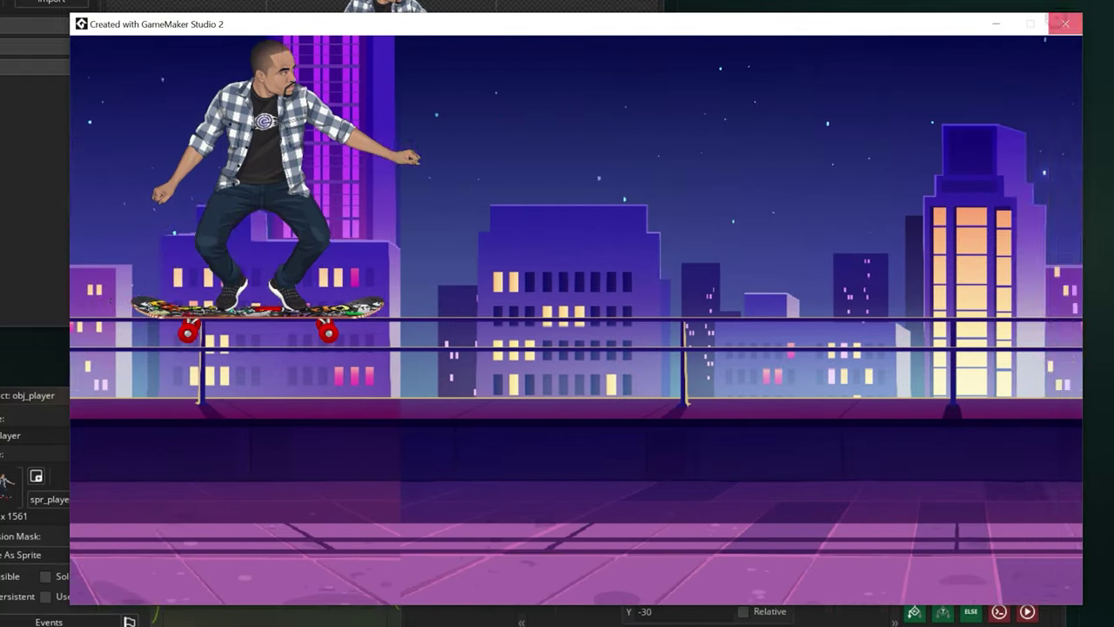
left_click(1065, 24)
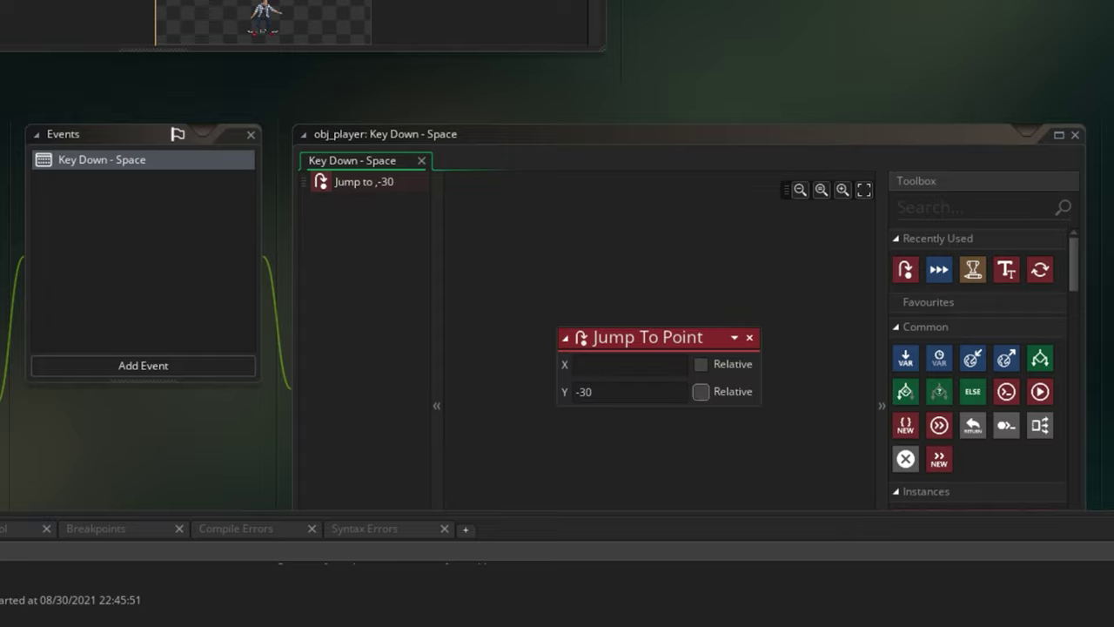
Make the Y value of the Jump To Point action relative and run the game again.
left_click(700, 392)
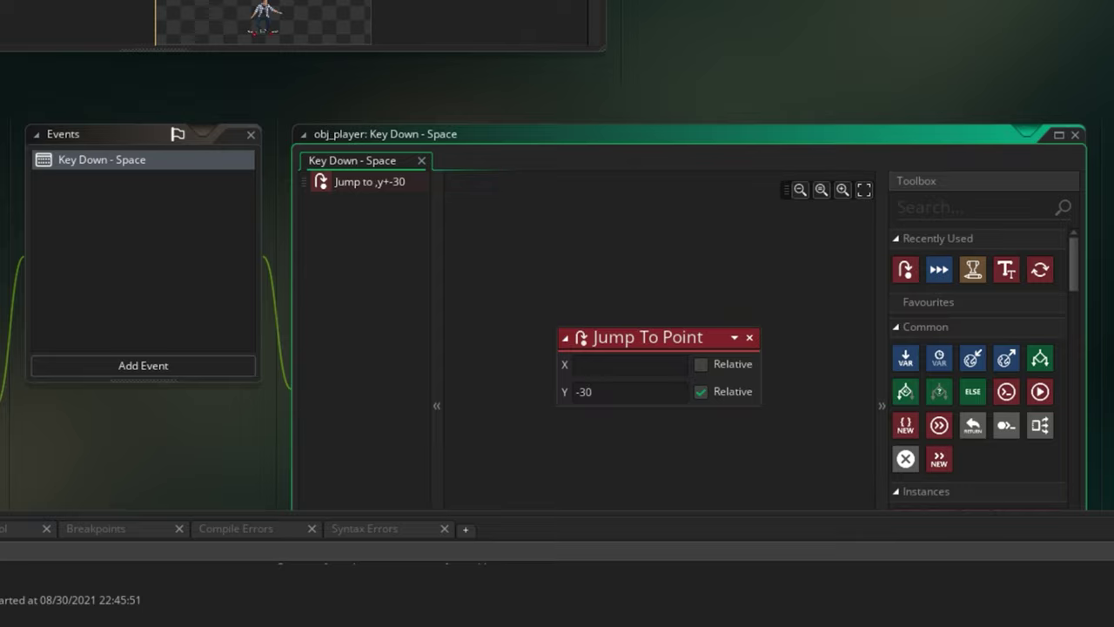
key("F5")
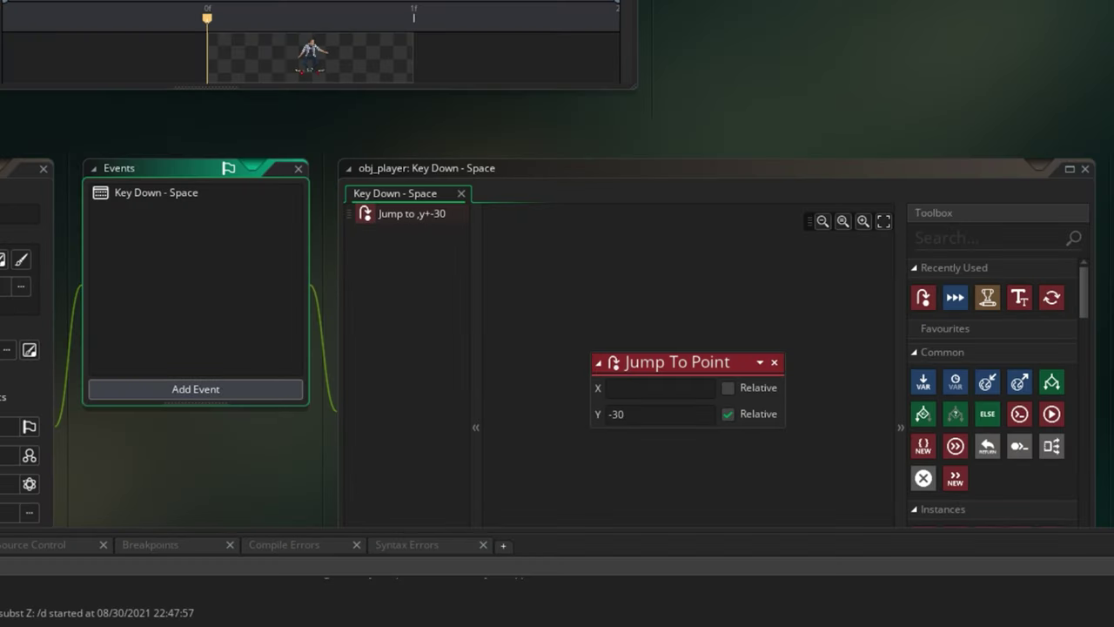
Add a Create event to obj_player and place a Set Gravity Force action in it.
left_click(209, 388)
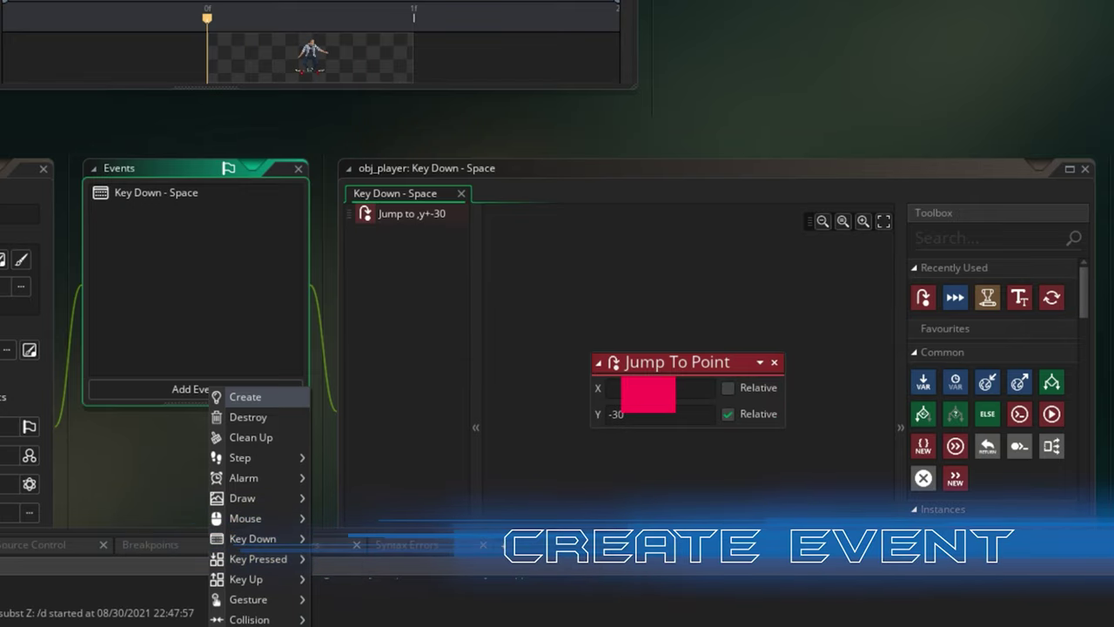
left_click(236, 397)
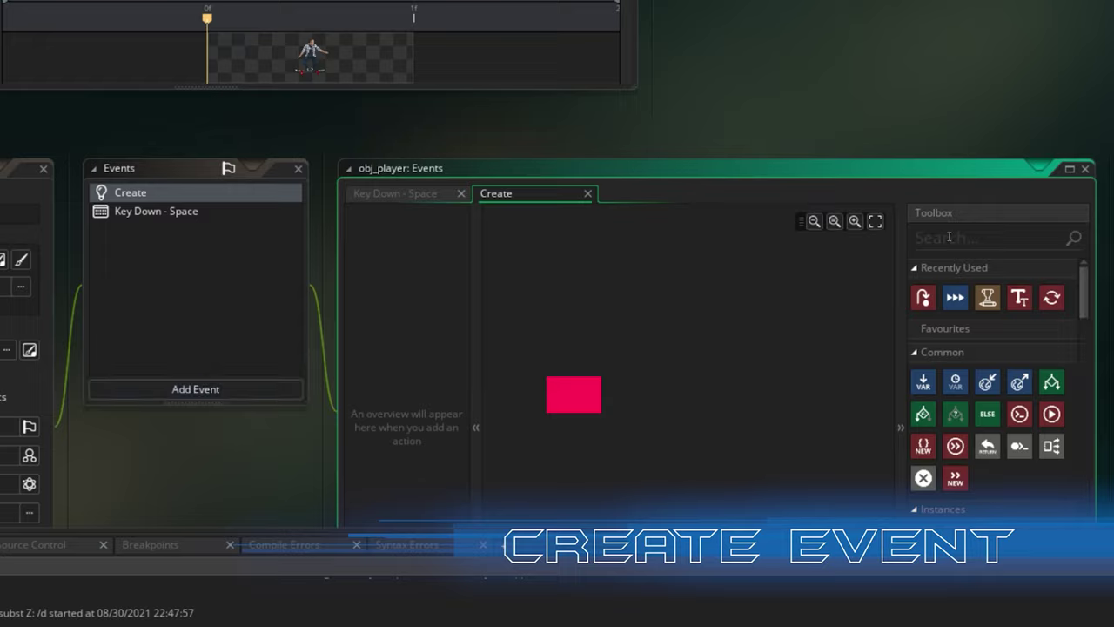
left_click(949, 237)
type("set")
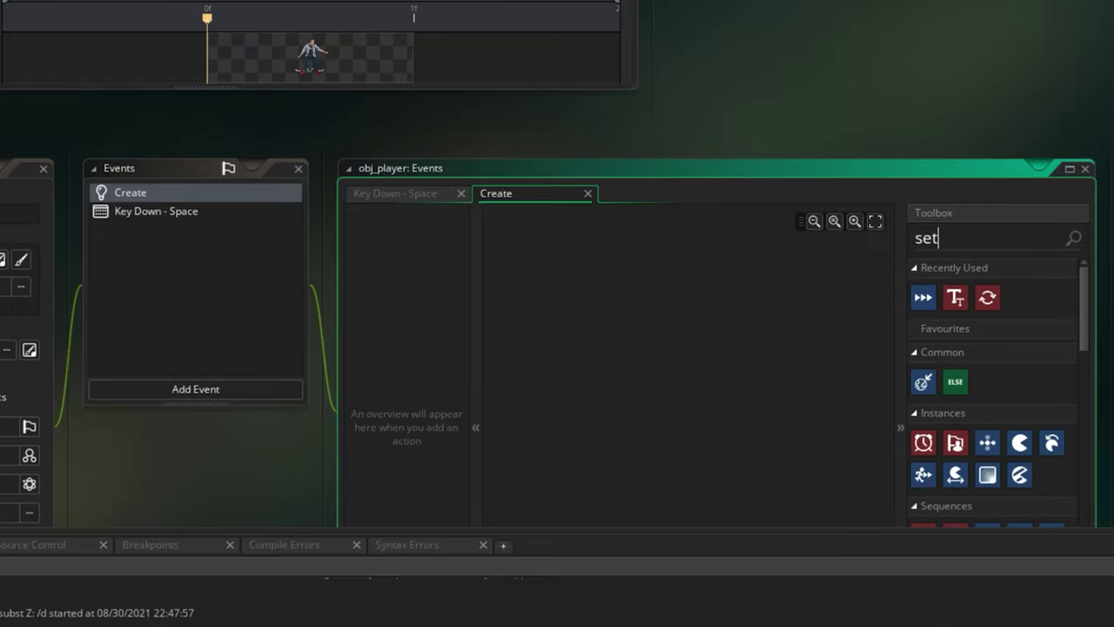
type(" gra")
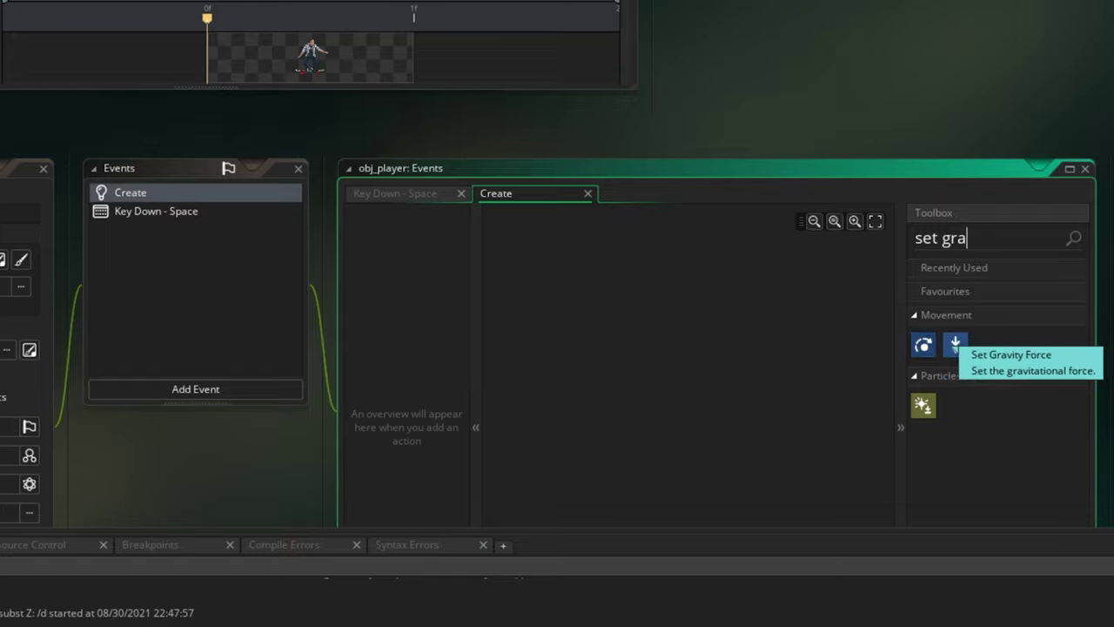
left_click_drag(955, 344, 619, 305)
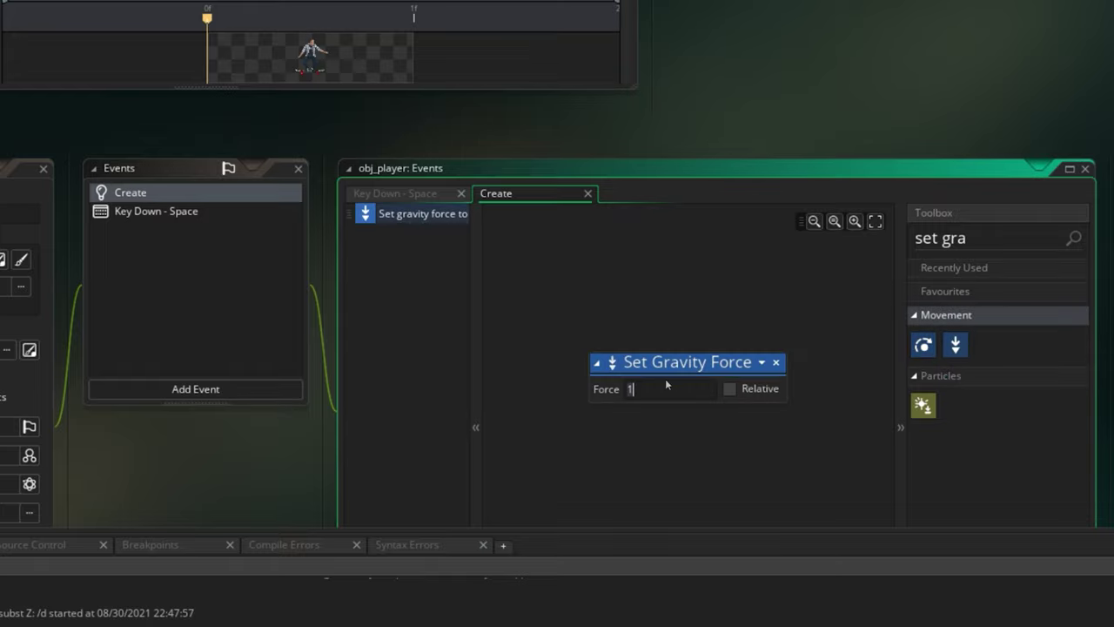